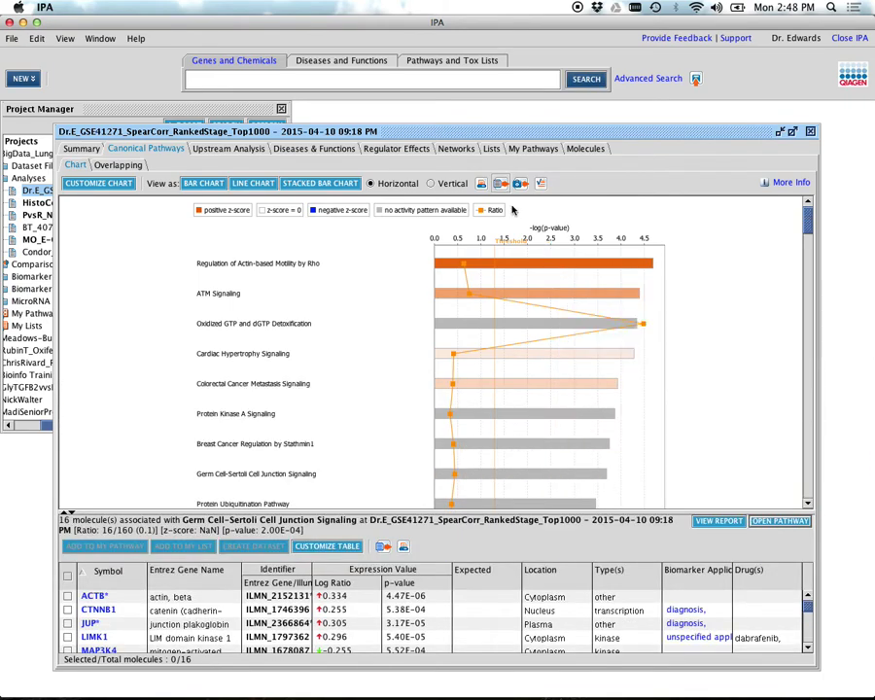
- Show the Networks tab, listing 25 networks ranked by score with network 1 at 41
click(459, 148)
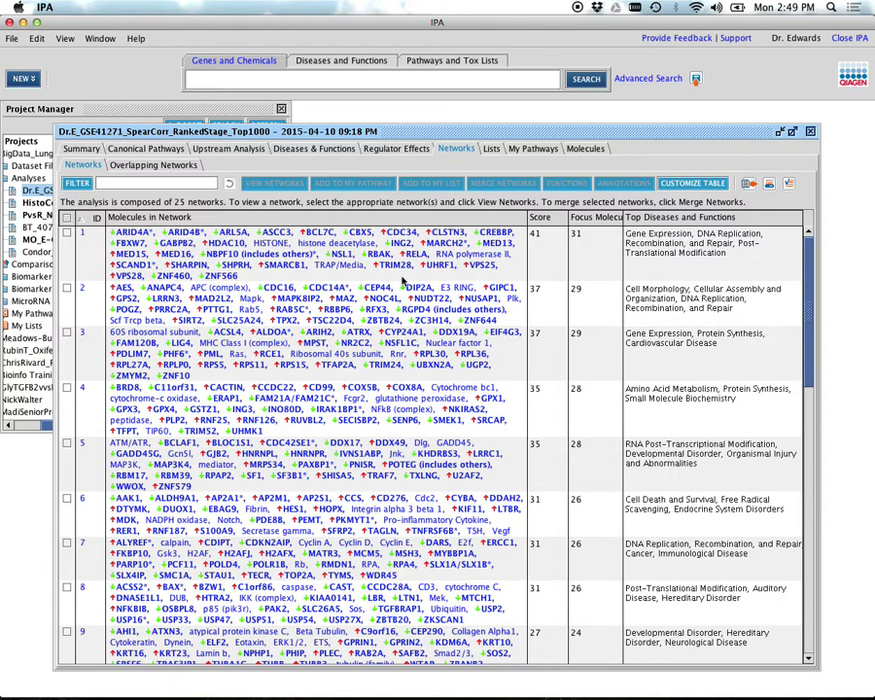
- Open network 1's diagram and shift the TRIM28 node to uncover RBAK
double_click(83, 234)
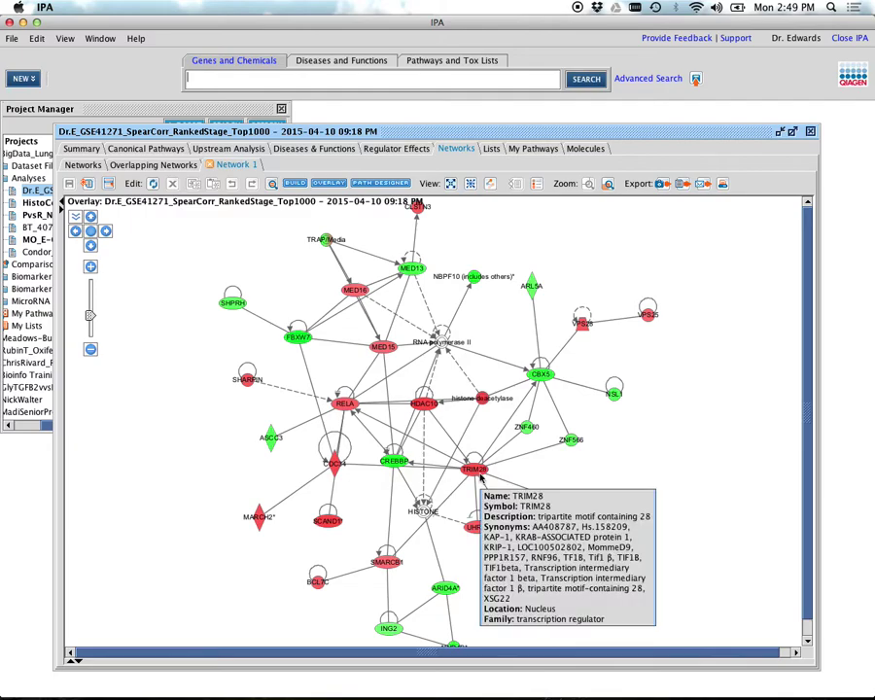
drag(482, 473, 498, 483)
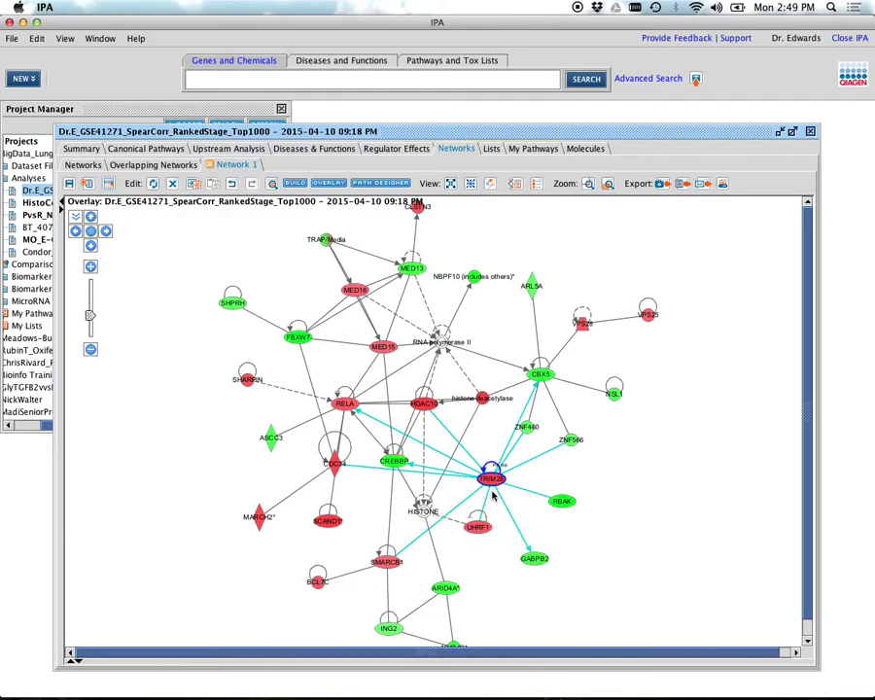
scroll(493, 491, up, 3)
mouse_move(505, 474)
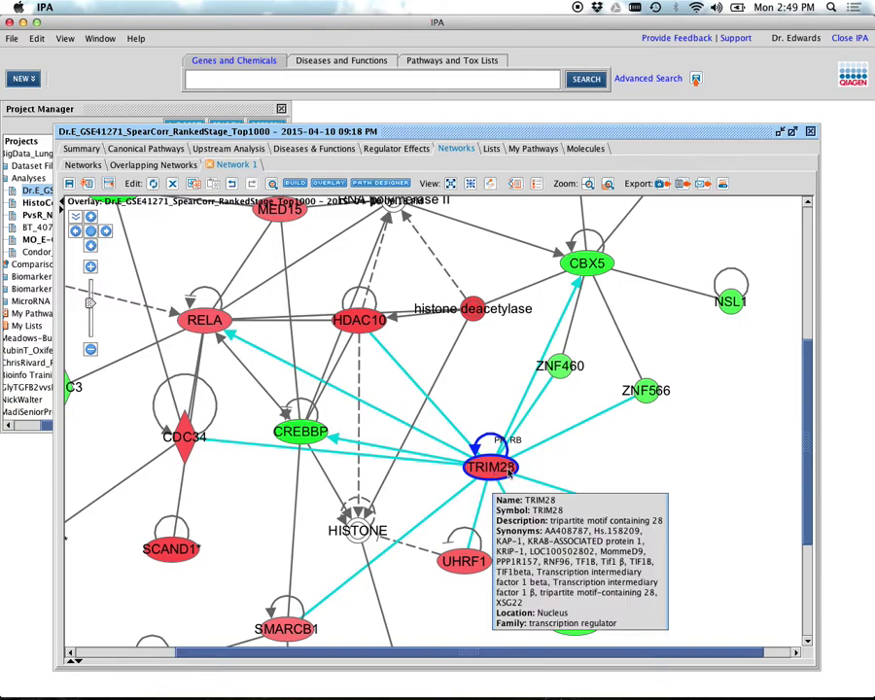
drag(508, 474, 491, 449)
mouse_move(489, 446)
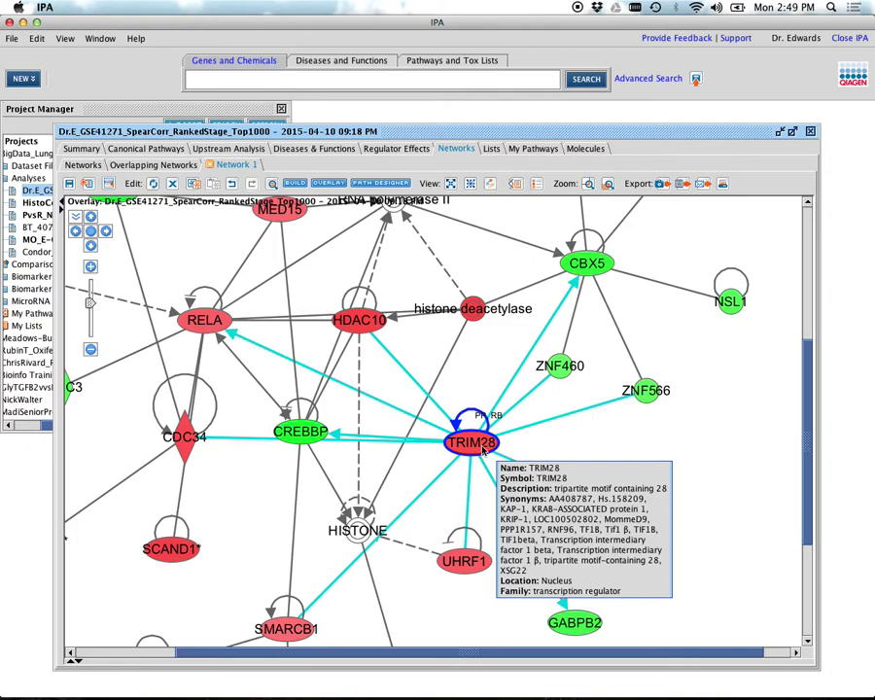
drag(483, 447, 460, 443)
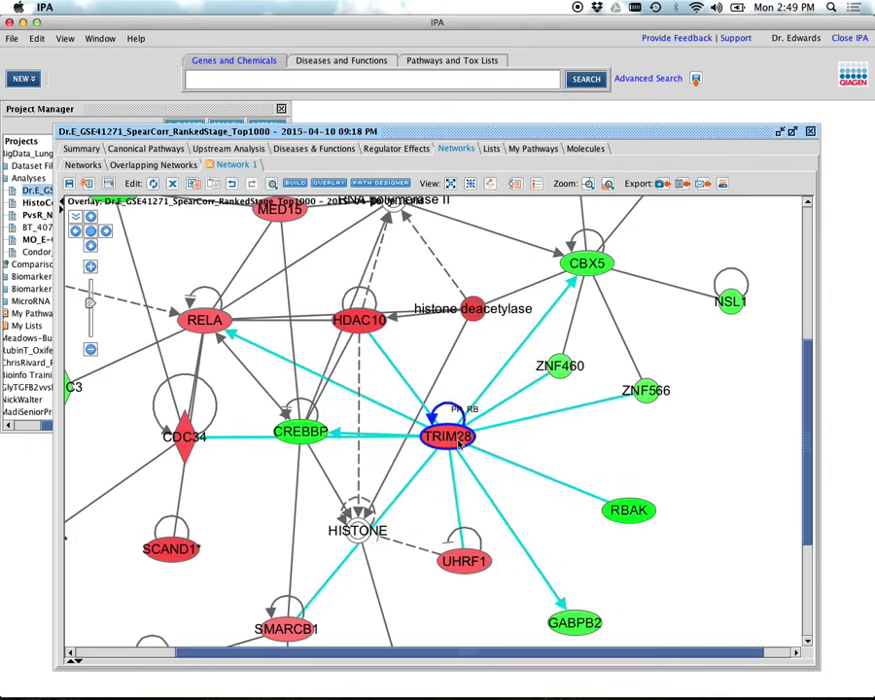
mouse_move(460, 442)
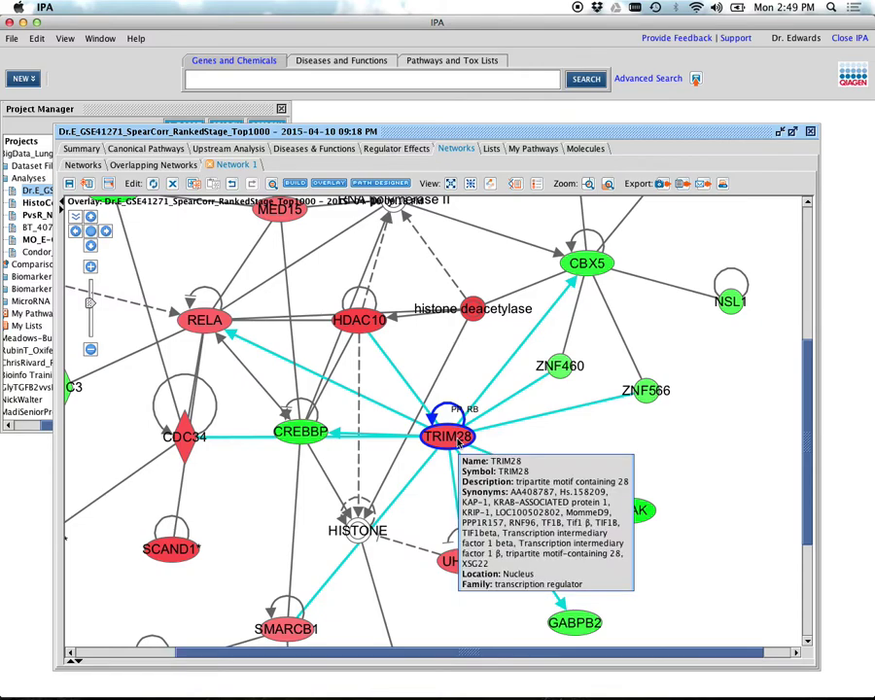
- Move CREBBP lower, TRIM28 right and HDAC10 up-right to untangle the edges
drag(318, 432, 305, 476)
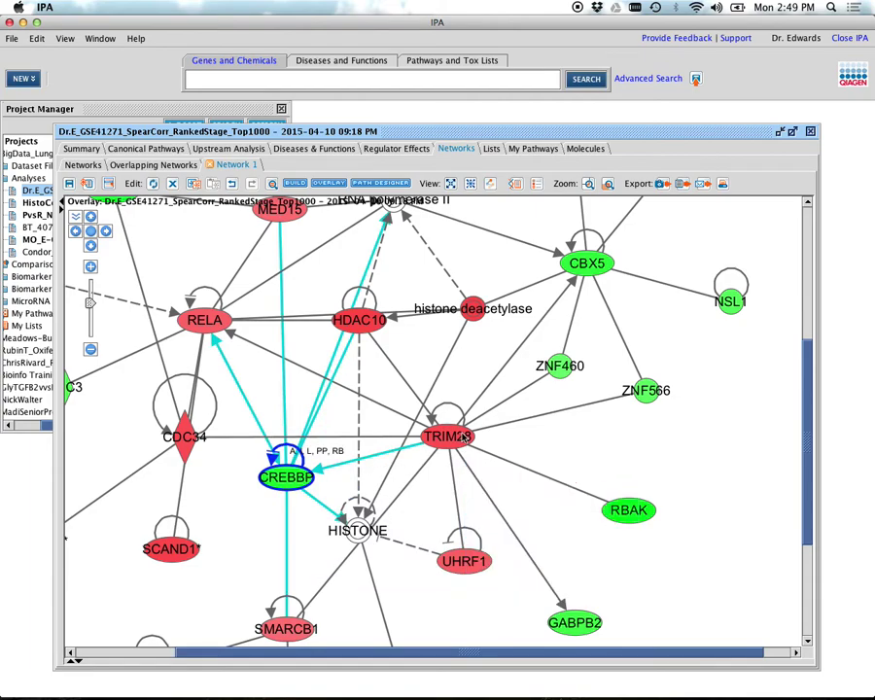
drag(465, 436, 494, 441)
mouse_move(493, 441)
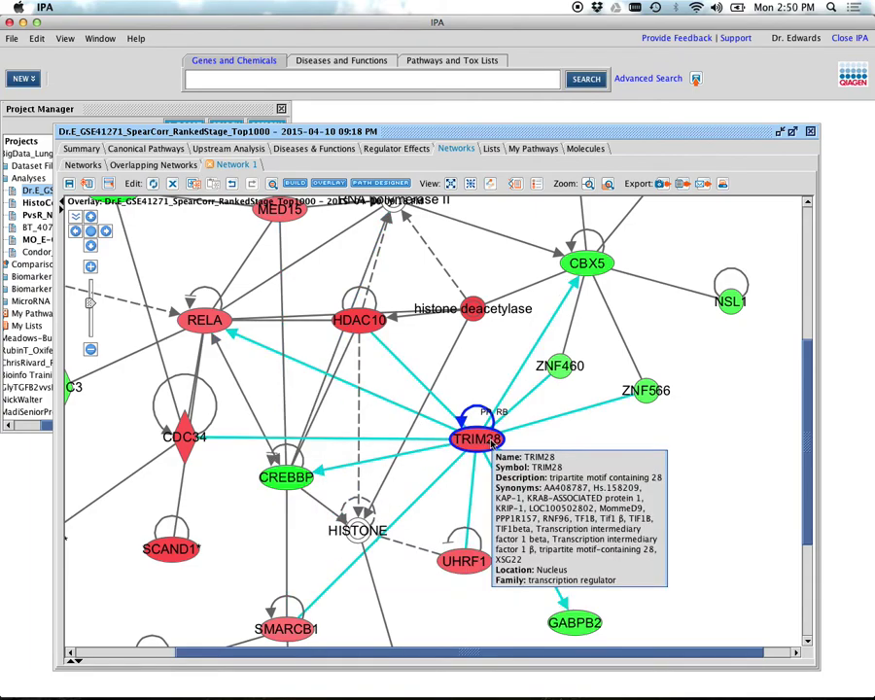
click(562, 511)
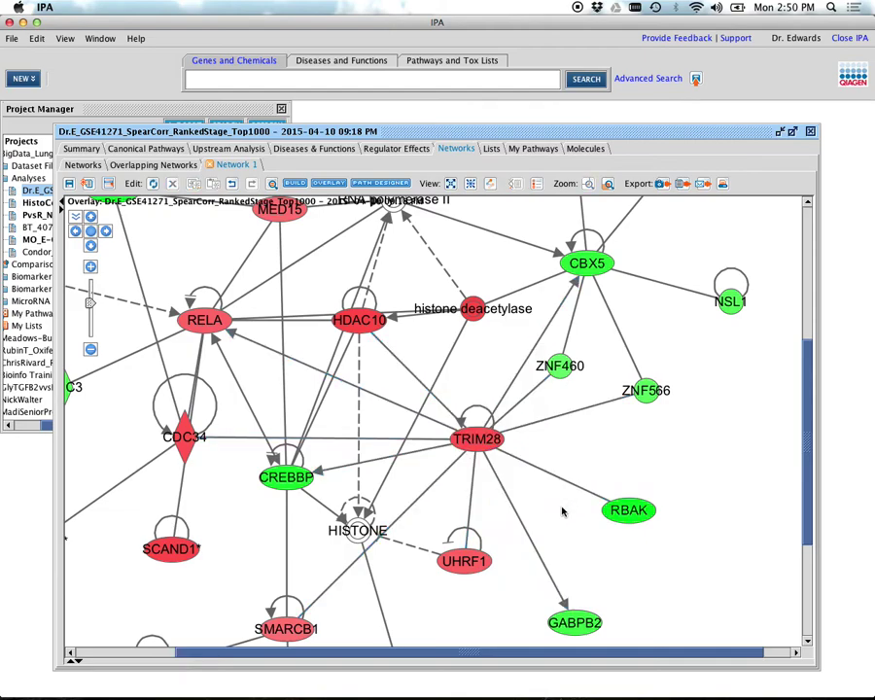
scroll(562, 511, down, 3)
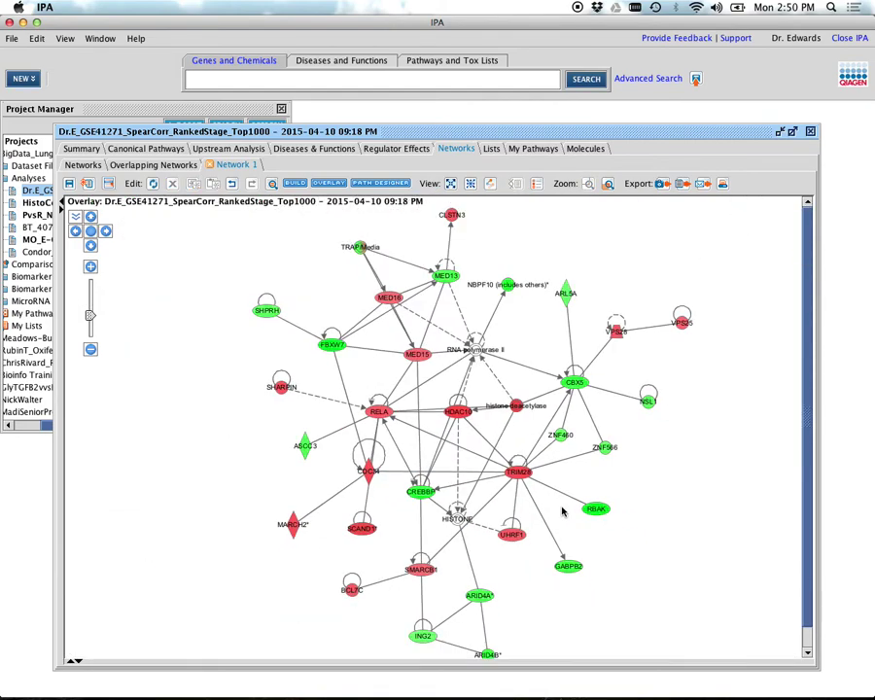
scroll(562, 512, up, 2)
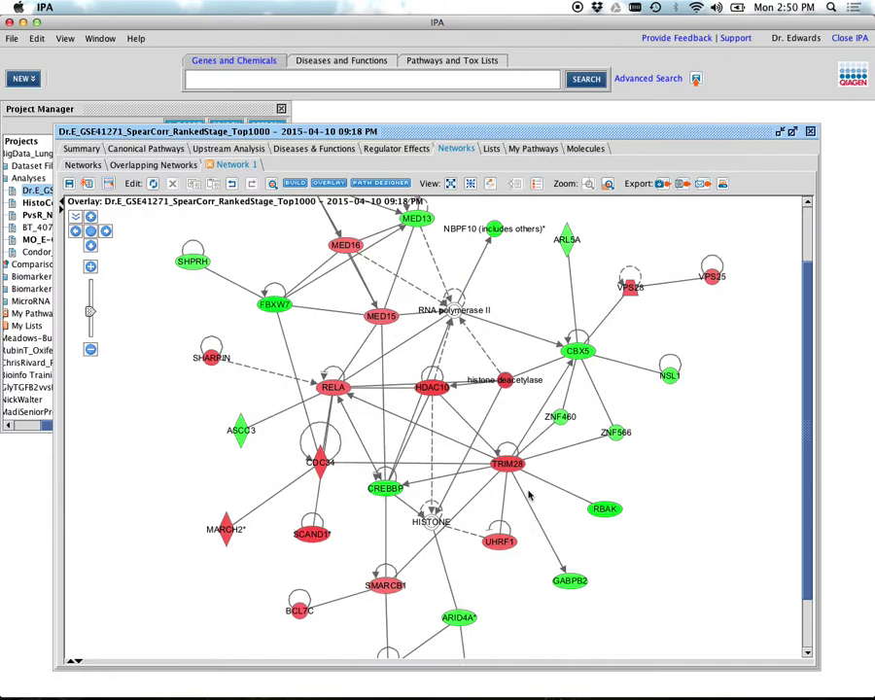
mouse_move(436, 389)
drag(438, 389, 464, 373)
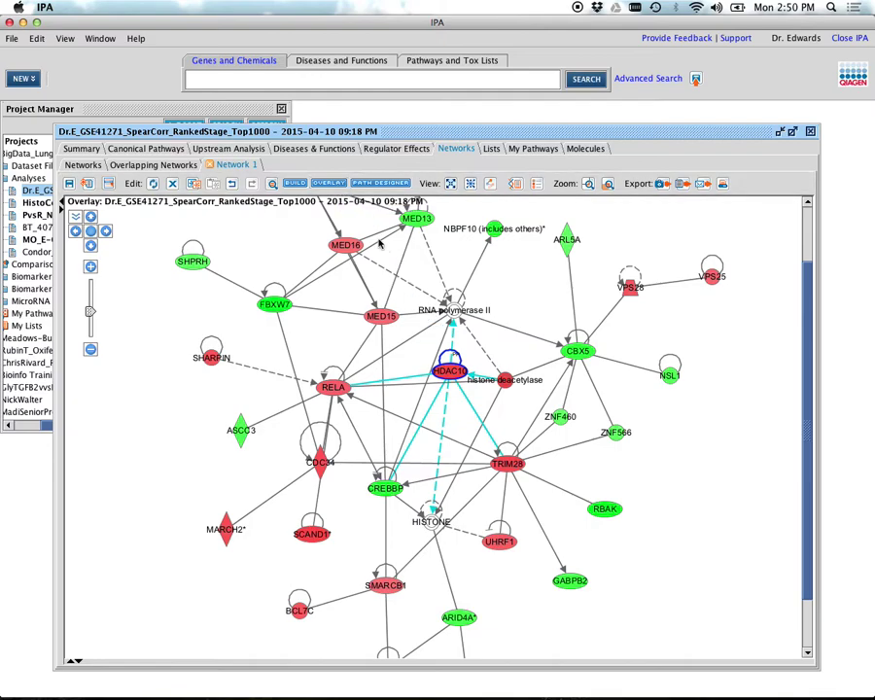
- Run the MAP (Molecule Activity Predictor) overlay on network 1, then collapse the overlay panel
click(330, 184)
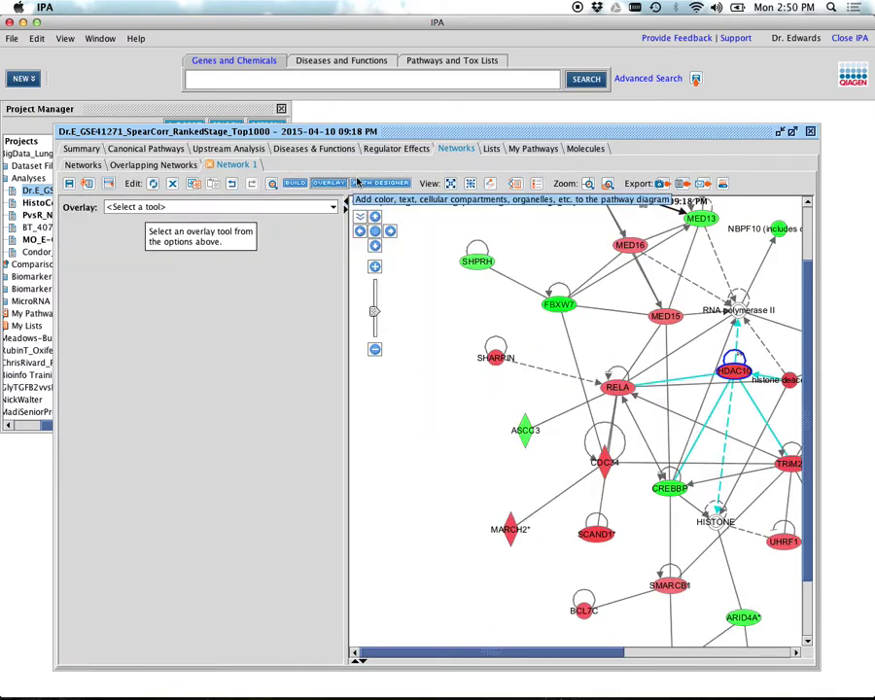
click(331, 206)
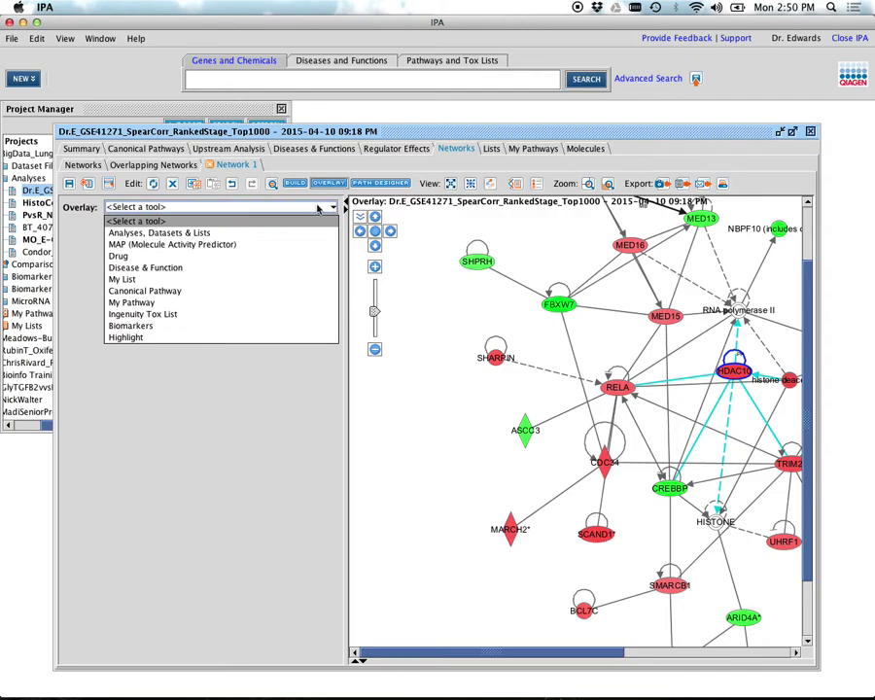
click(250, 248)
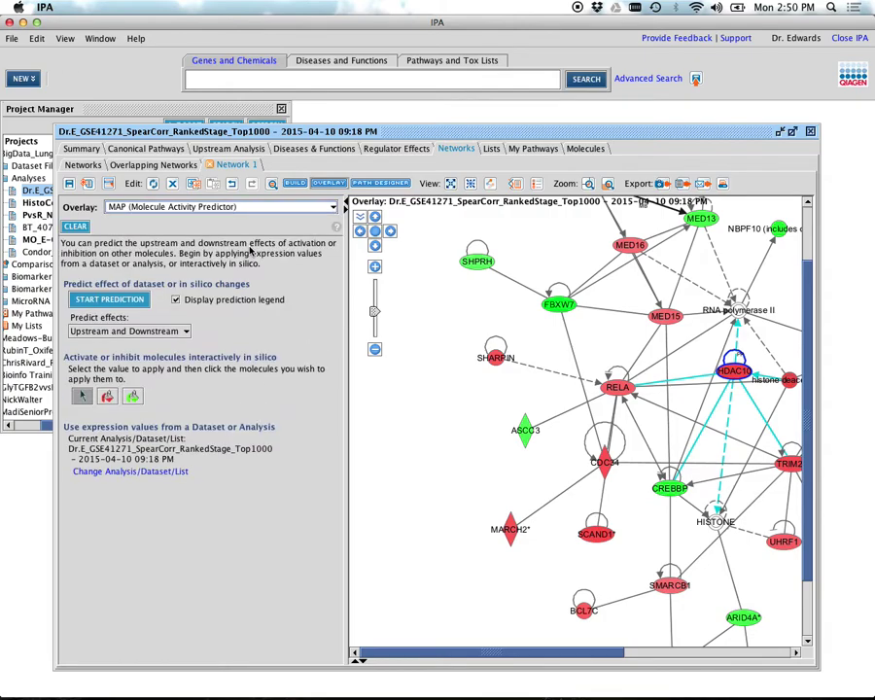
click(134, 300)
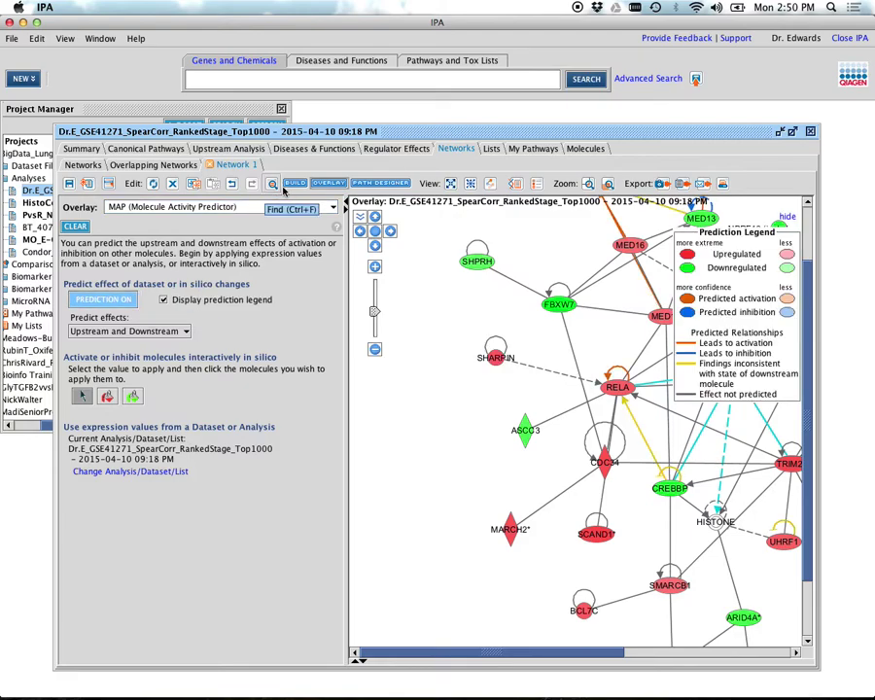
click(346, 201)
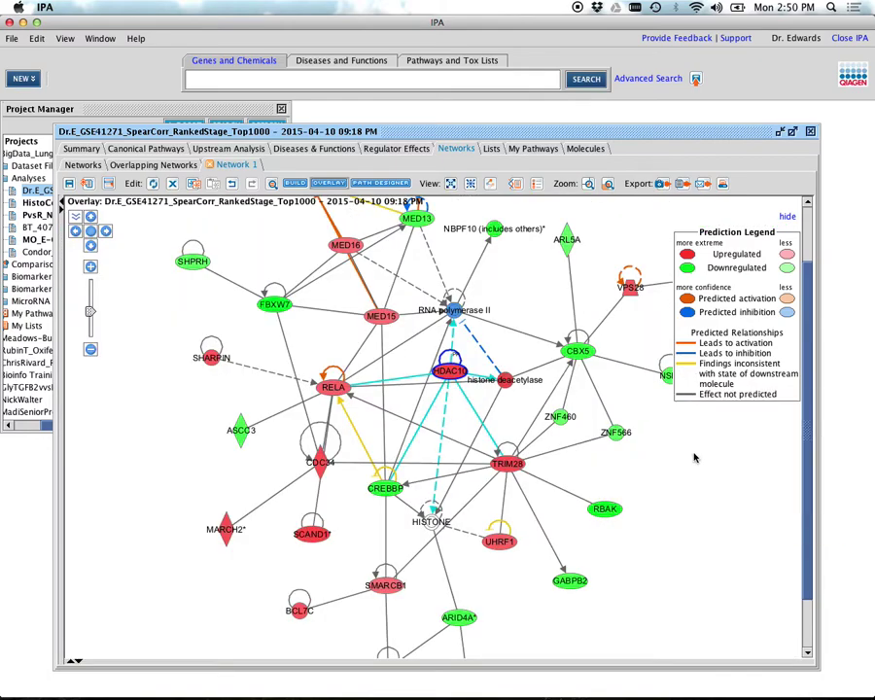
click(483, 440)
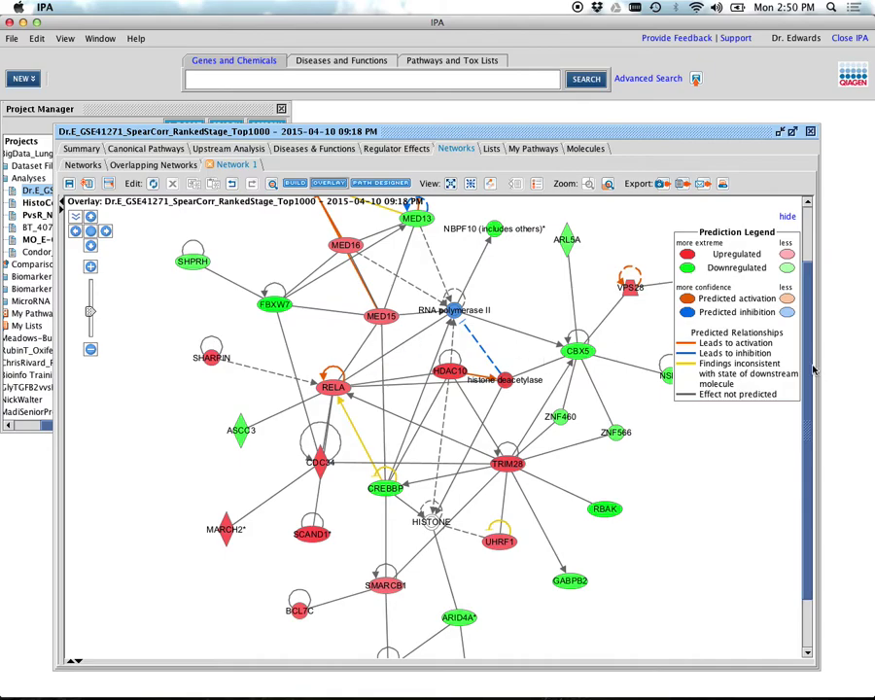
scroll(807, 379, up, 5)
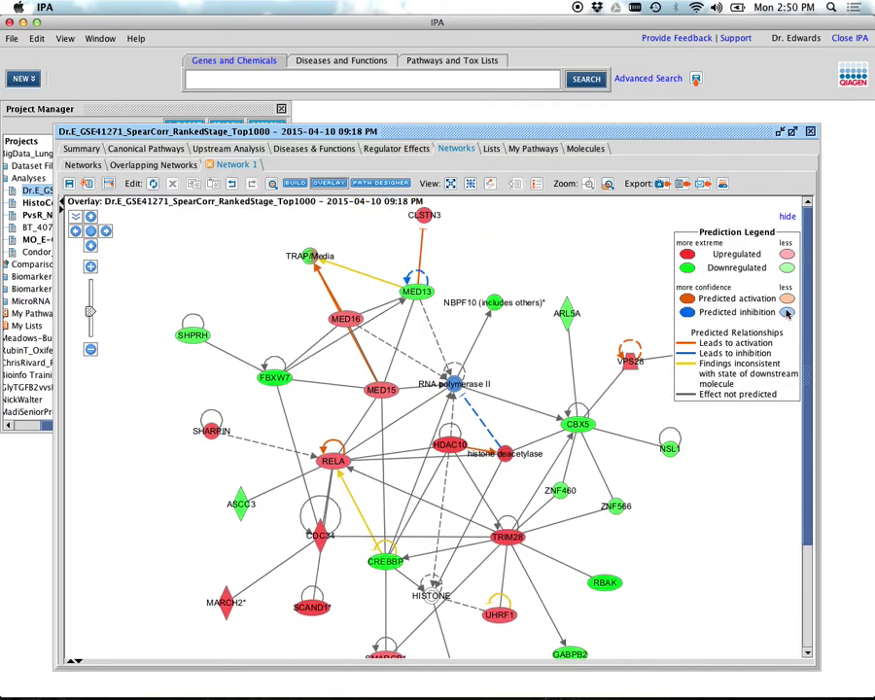
drag(348, 311, 253, 321)
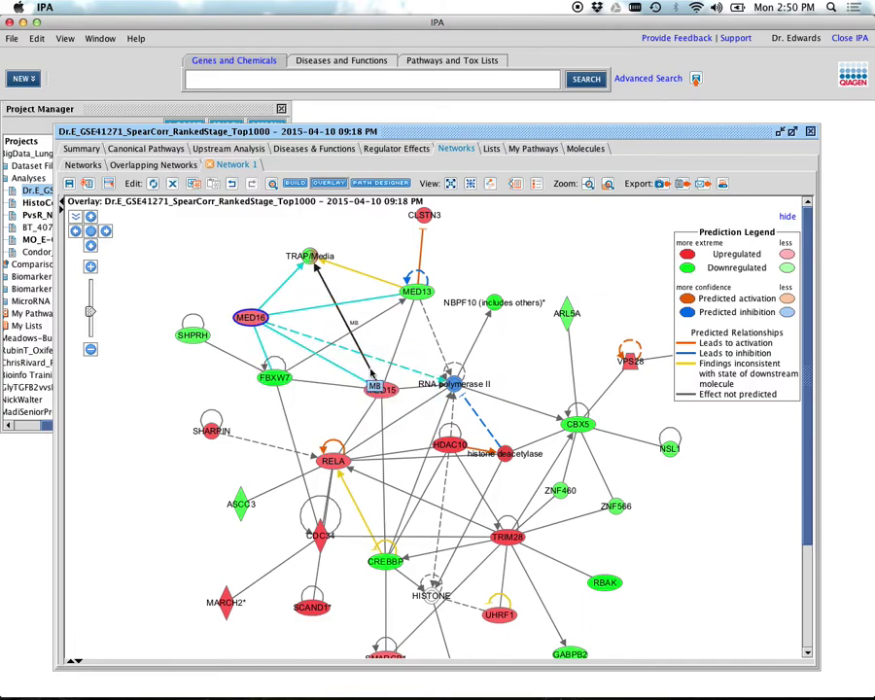
mouse_move(383, 396)
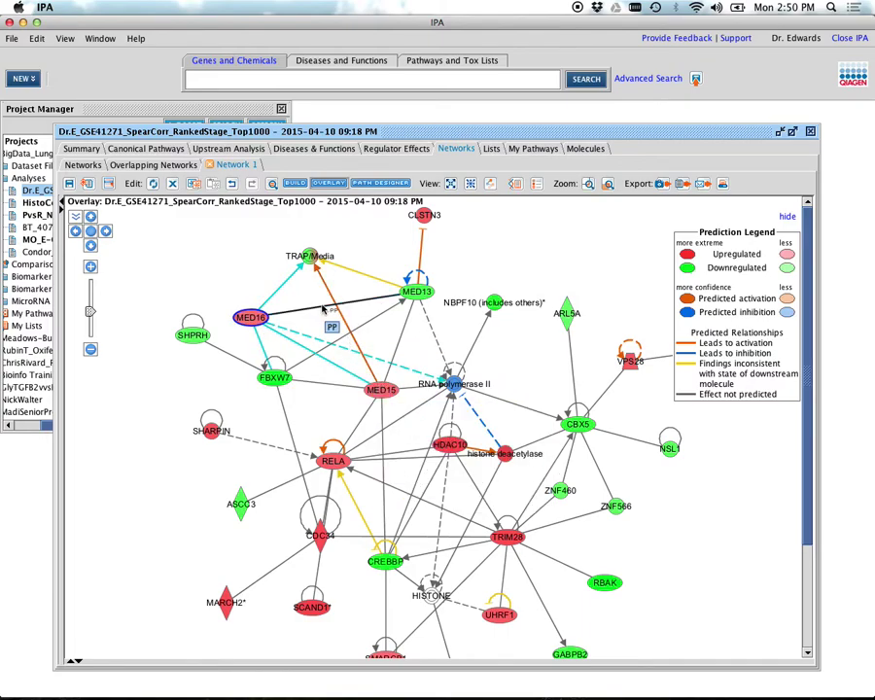
click(312, 259)
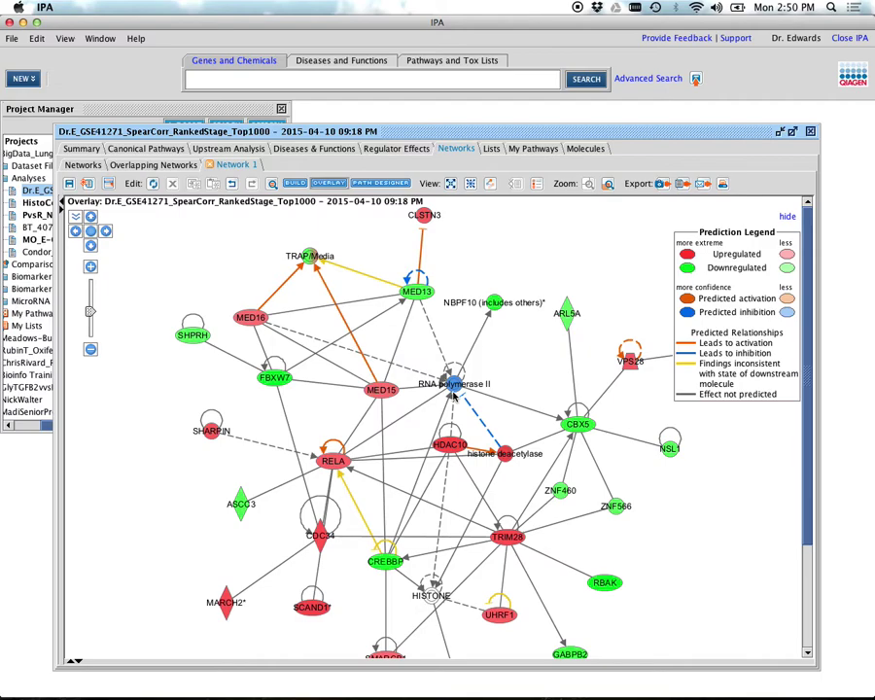
mouse_move(455, 386)
scroll(799, 486, down, 3)
scroll(799, 486, down, 1)
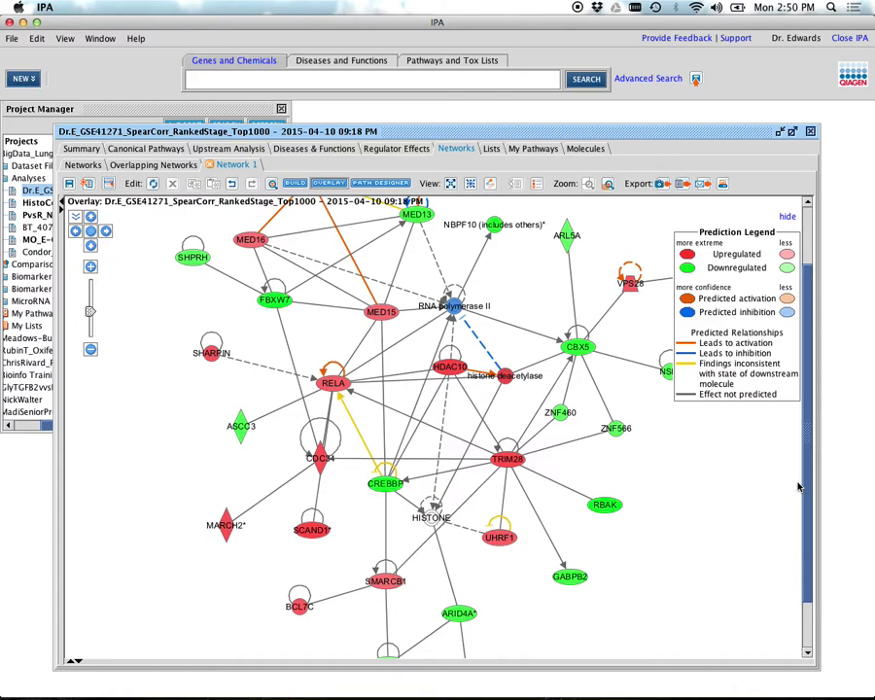
scroll(799, 486, up, 2)
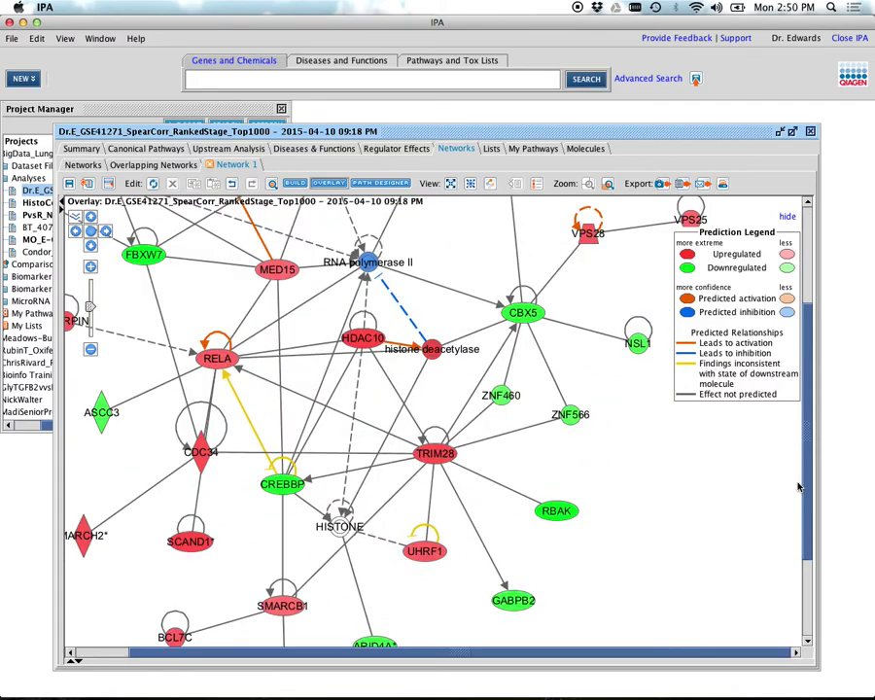
scroll(799, 486, down, 2)
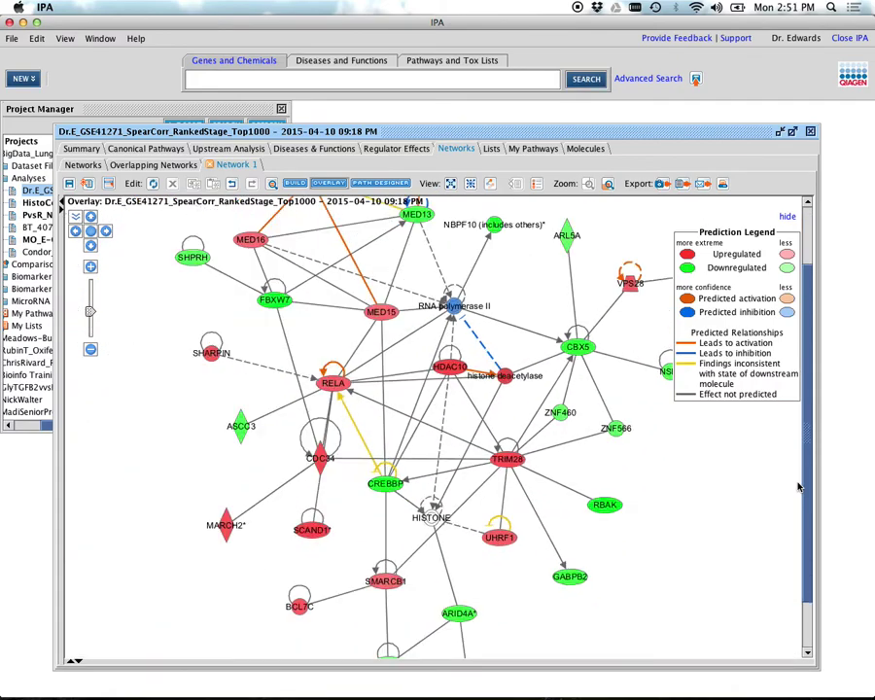
- Place a new biologic drug node on network 1 using Add Molecule/Relationship
click(294, 184)
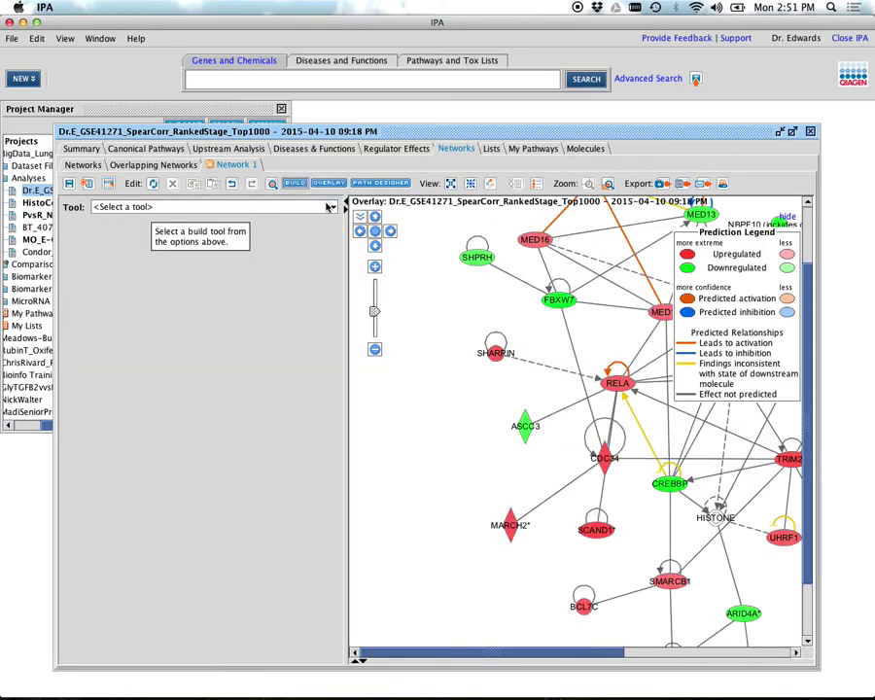
click(331, 209)
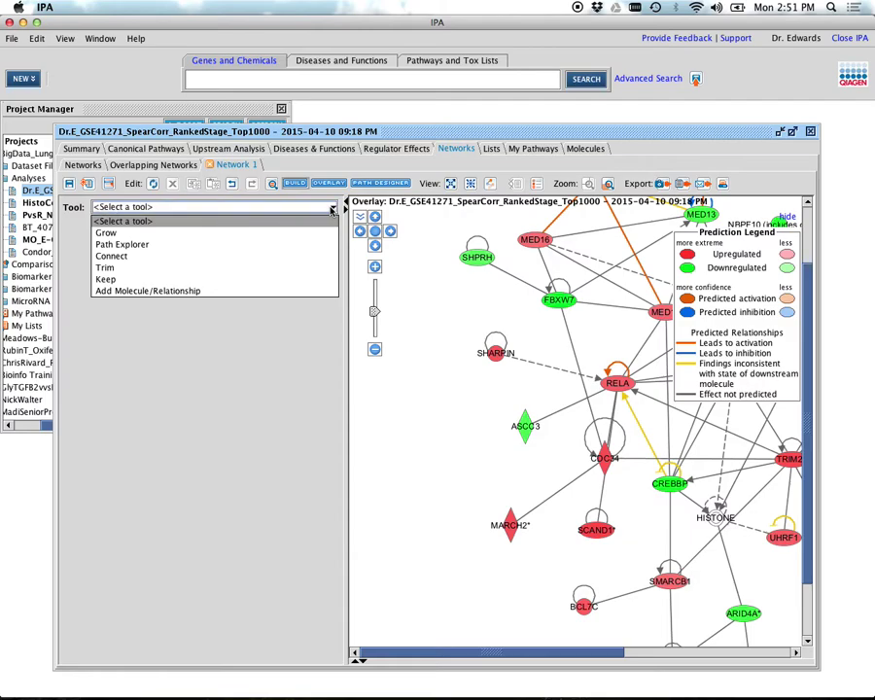
click(200, 291)
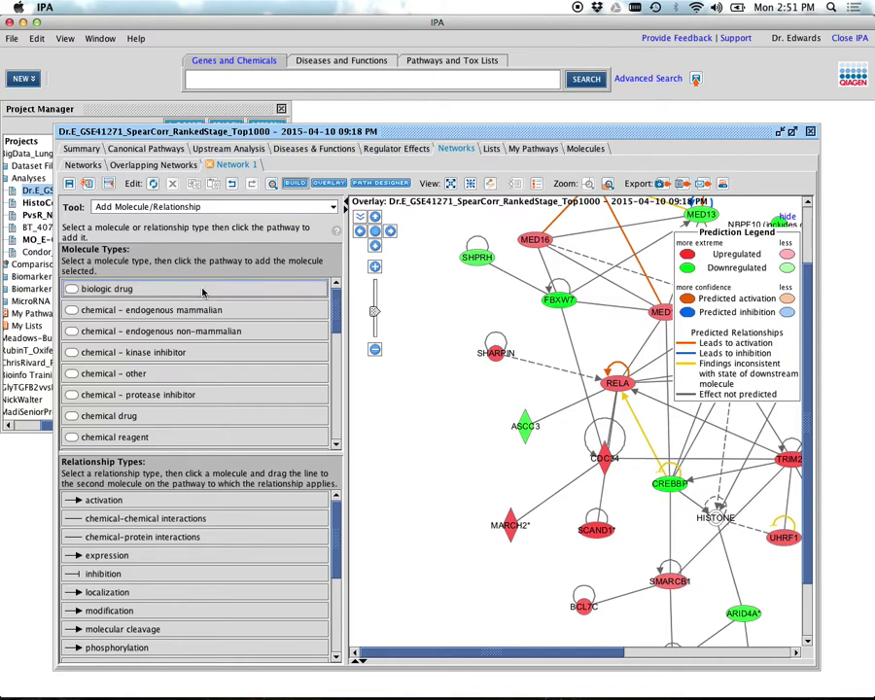
click(202, 292)
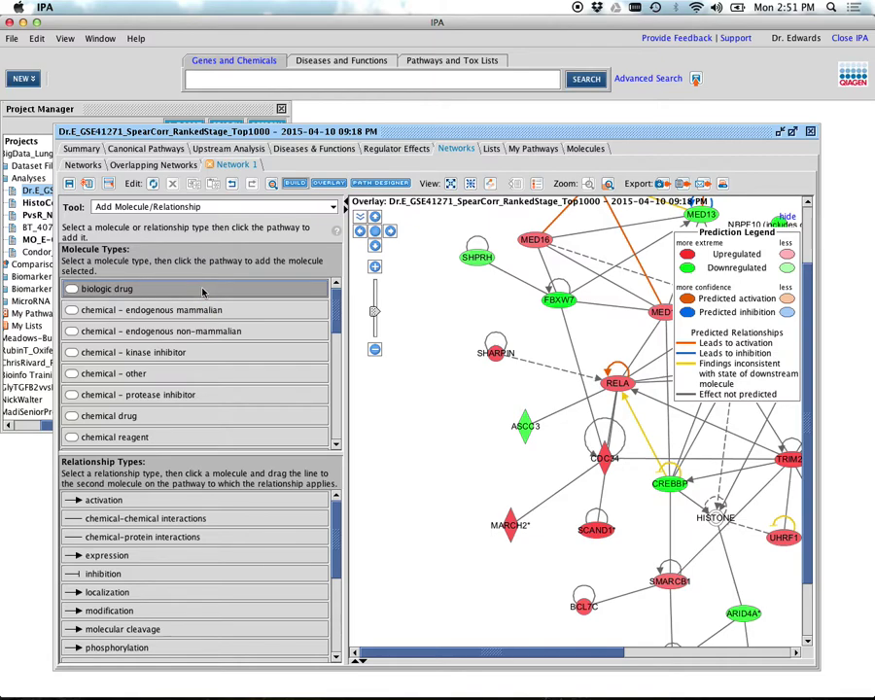
click(400, 394)
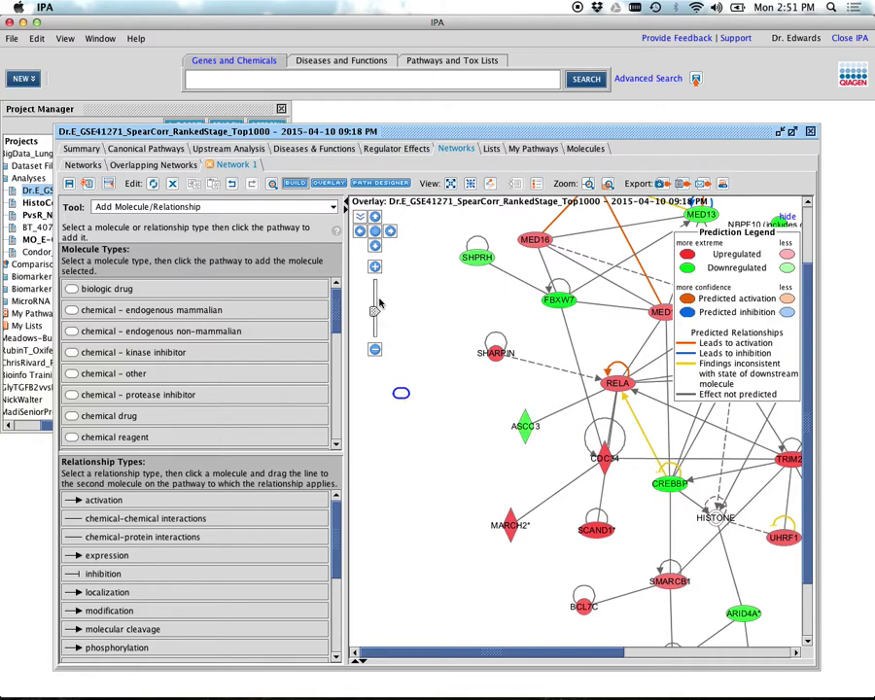
- Search Genes & Chemicals for tp53 and select TP53 for the new node
click(401, 391)
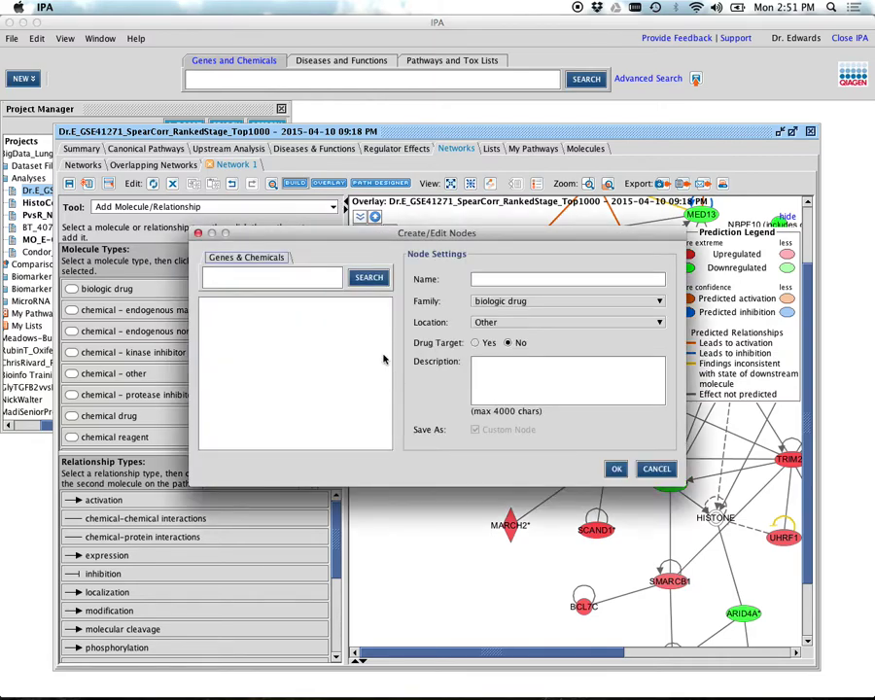
click(269, 270)
text(tp5)
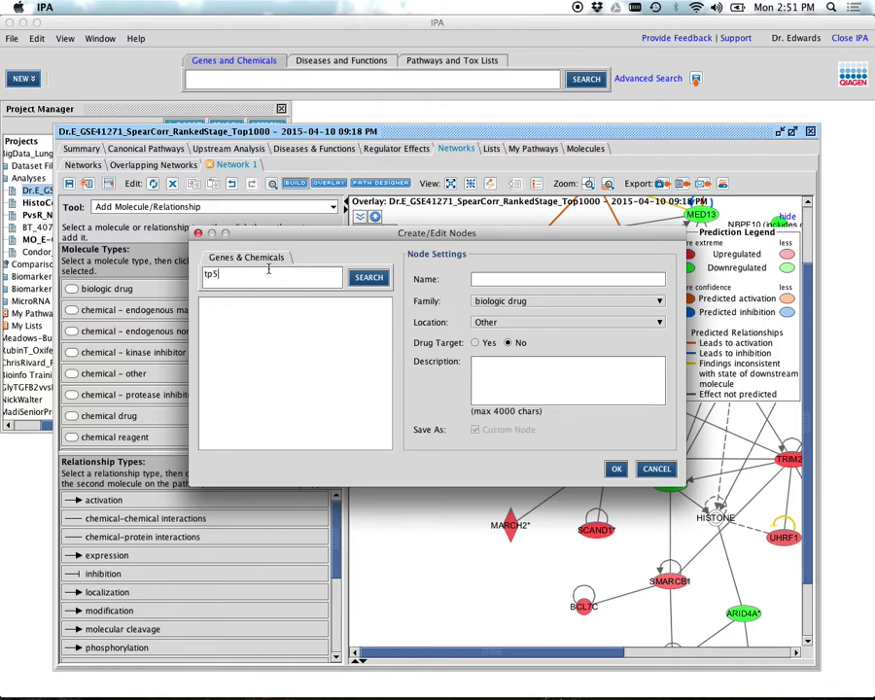
text(3)
click(379, 279)
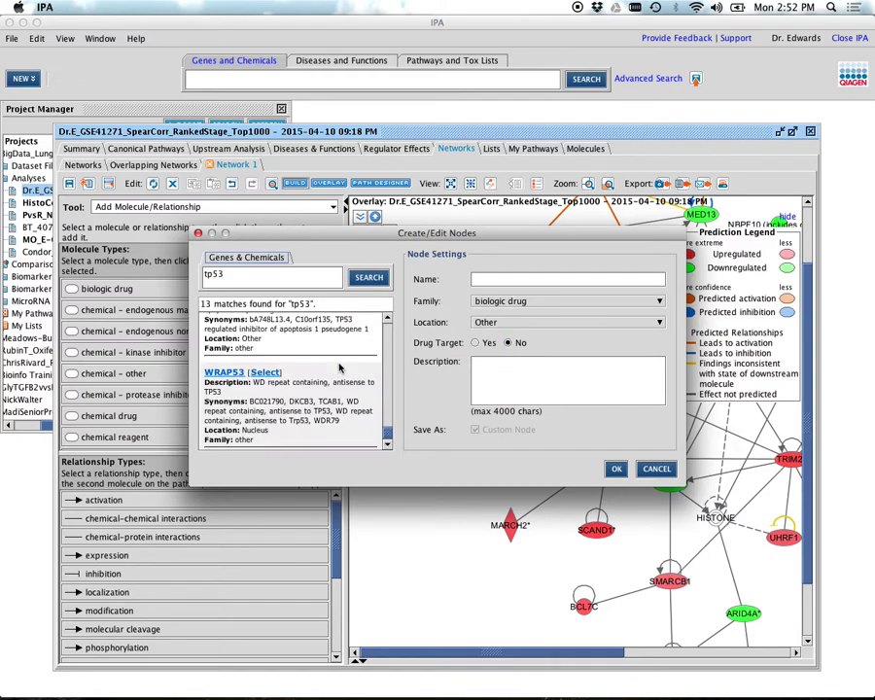
scroll(340, 366, up, 5)
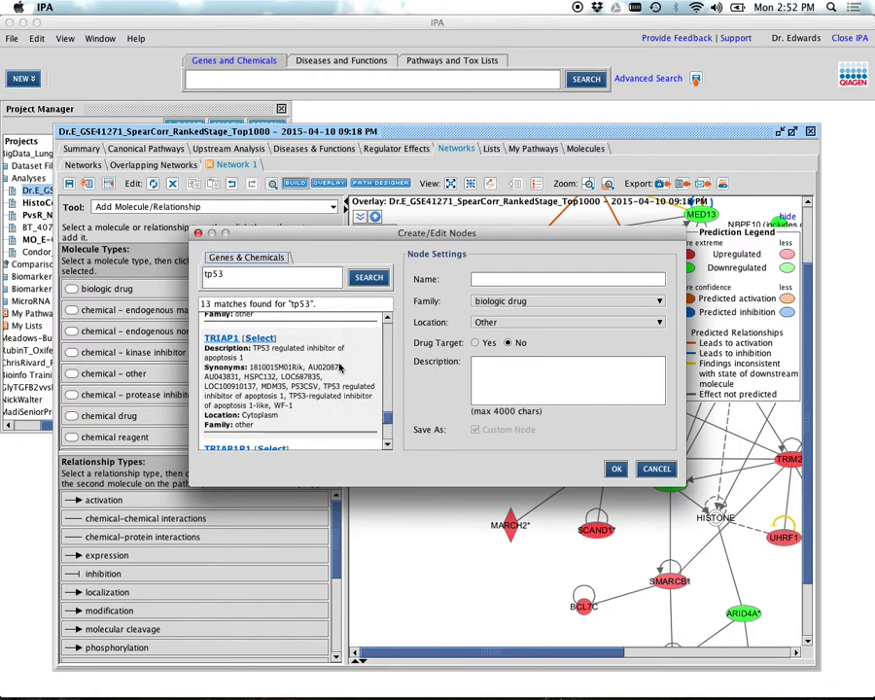
scroll(339, 366, up, 2)
scroll(339, 367, up, 6)
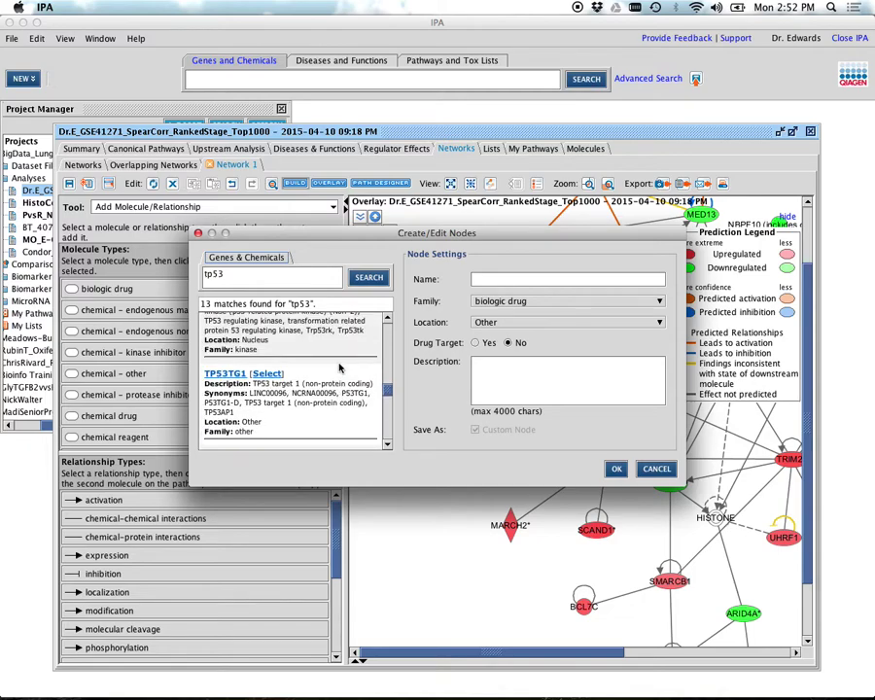
scroll(340, 367, up, 2)
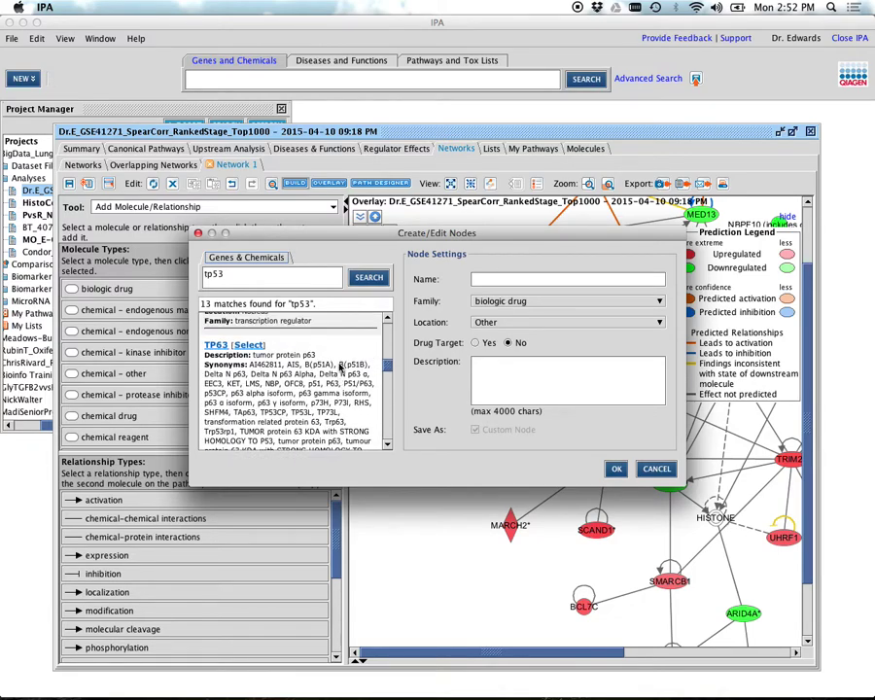
scroll(339, 367, up, 2)
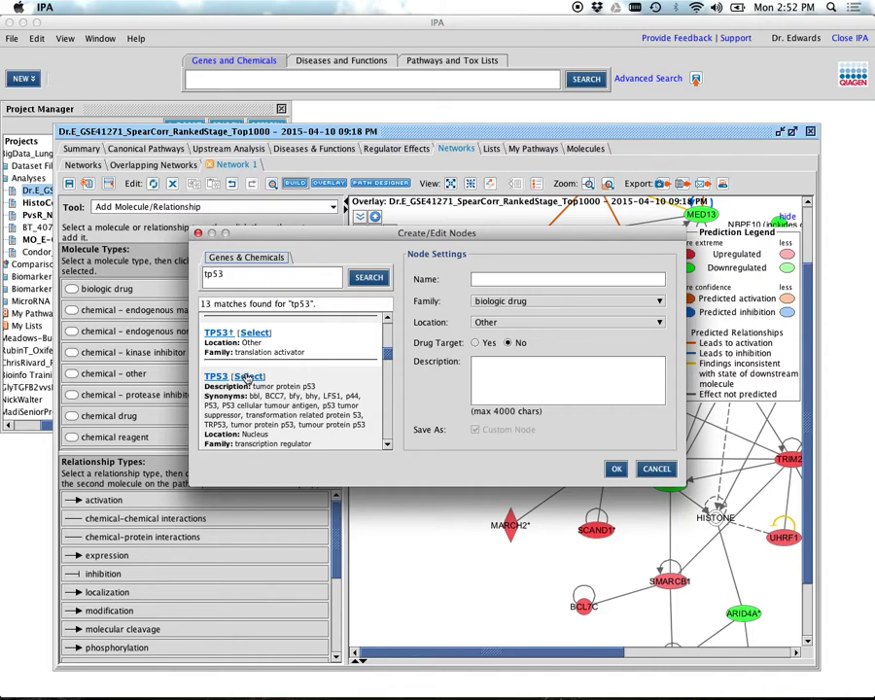
click(248, 377)
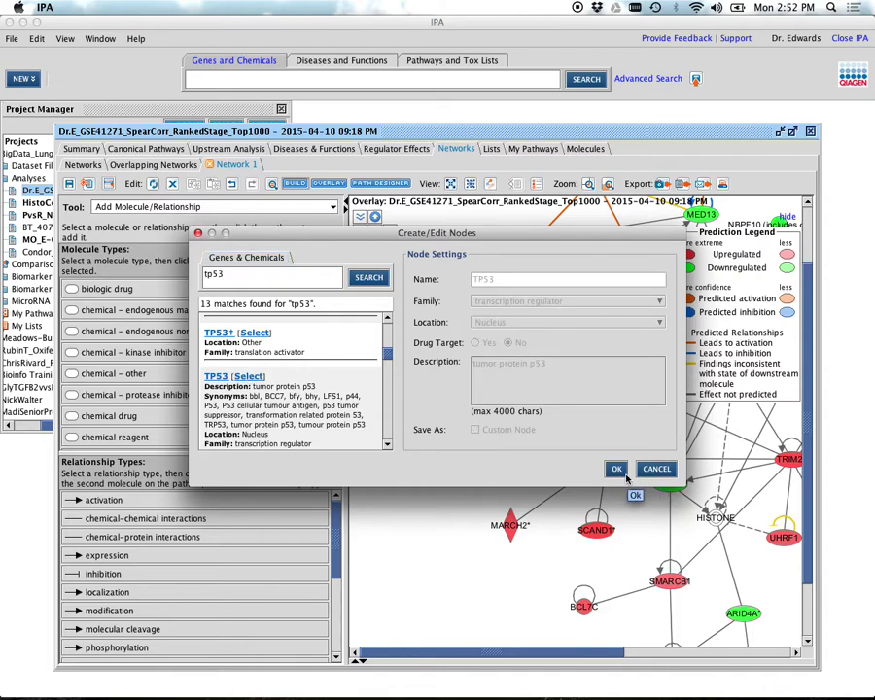
- Add TP53 to network 1 and connect it to existing molecules with the Connect tool
click(623, 473)
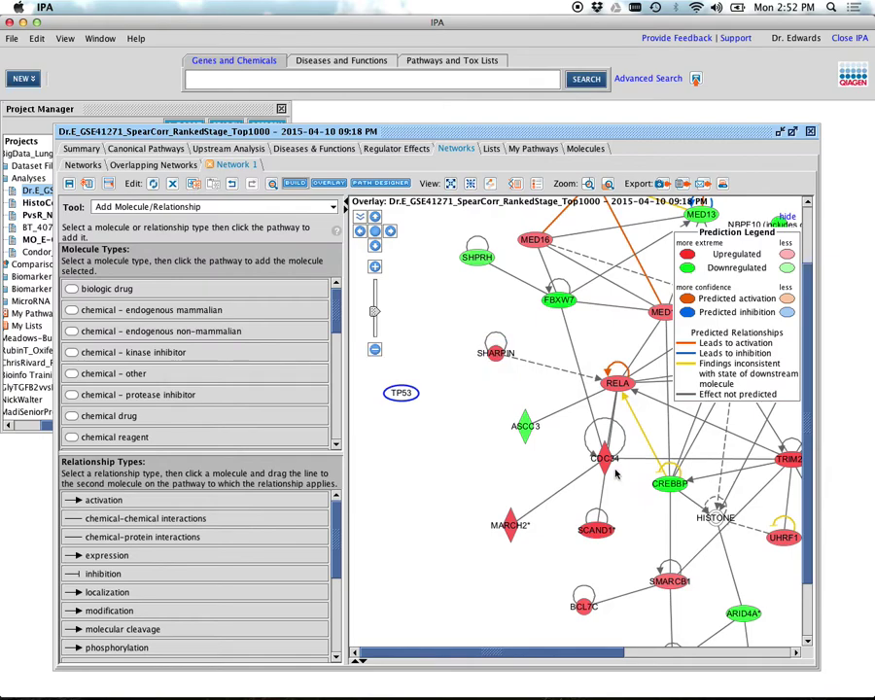
mouse_move(407, 393)
click(288, 207)
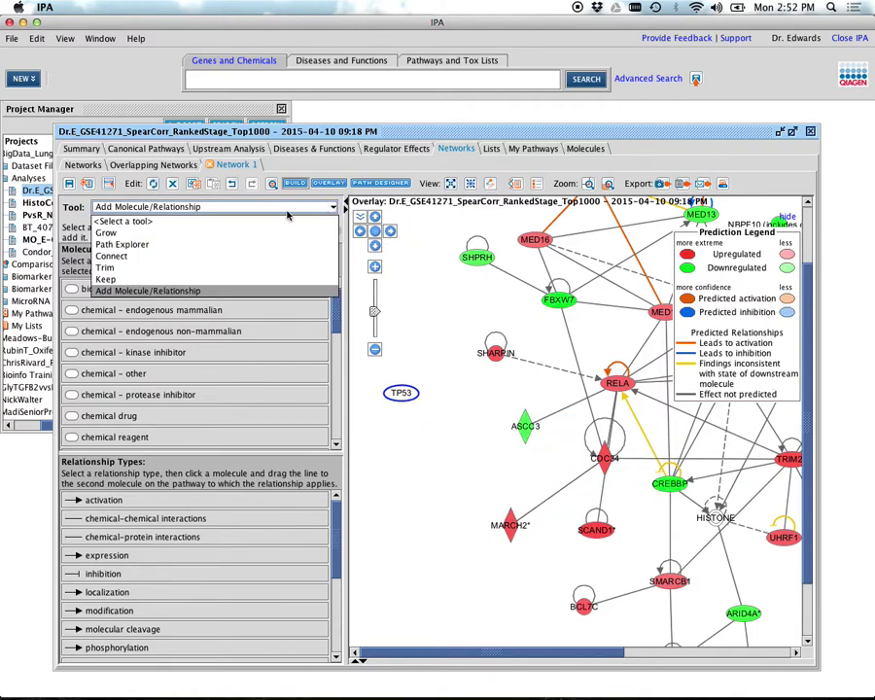
click(214, 258)
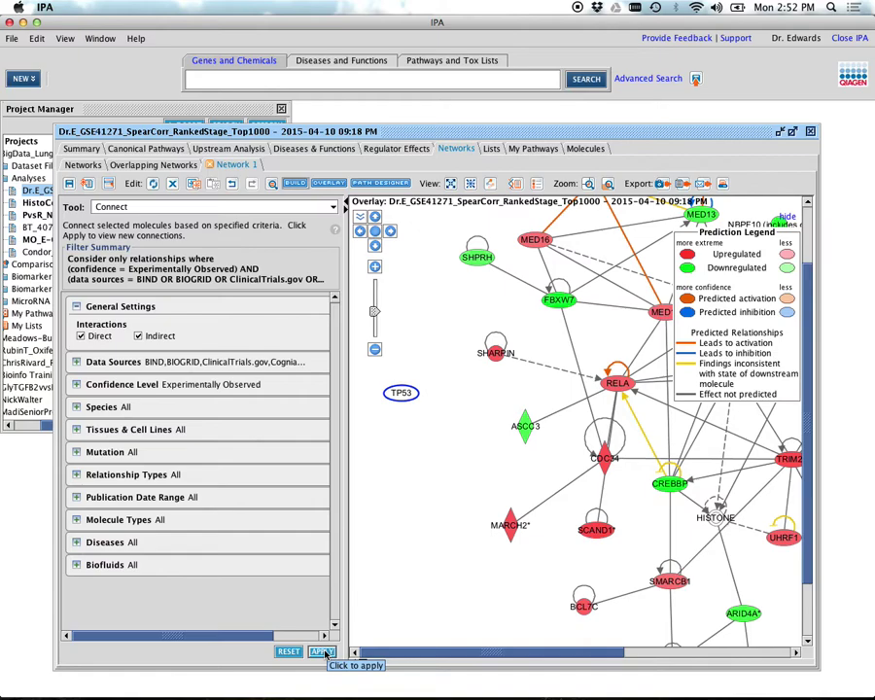
click(322, 652)
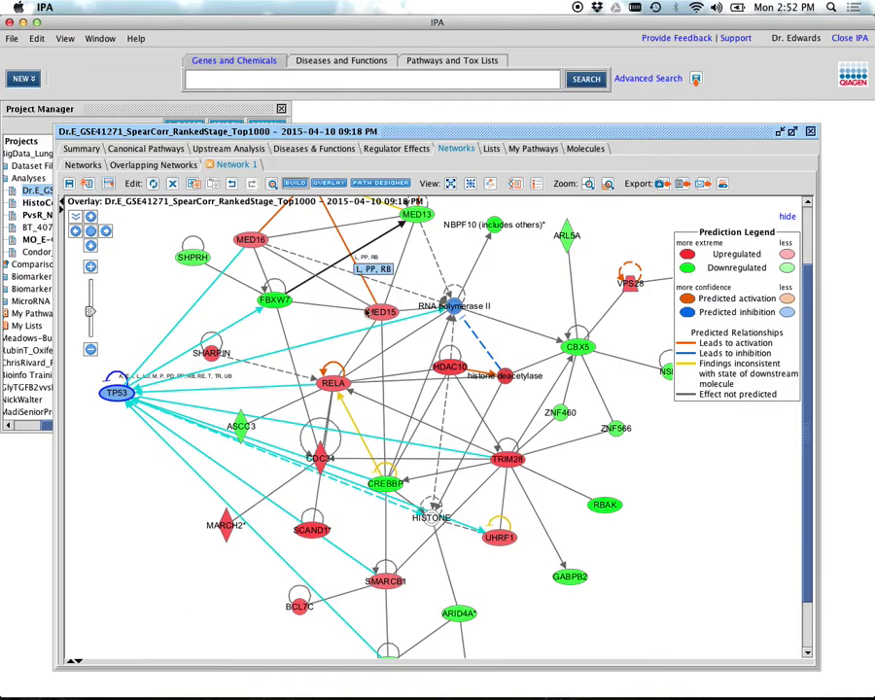
- Move TP53 lower along the left edge and deselect it to show MAP-predicted link colours
click(114, 502)
mouse_move(118, 396)
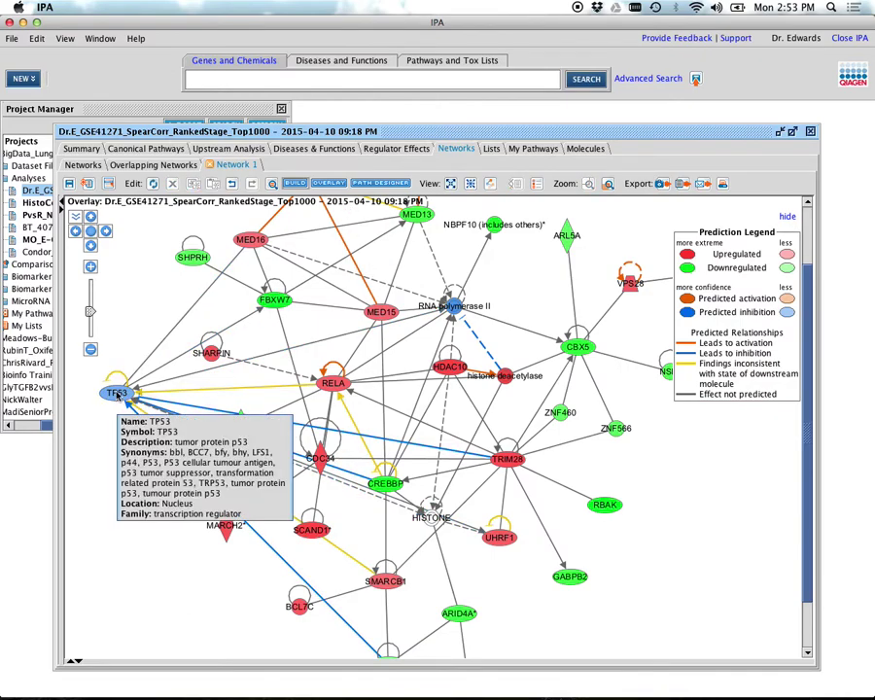
drag(118, 395, 107, 420)
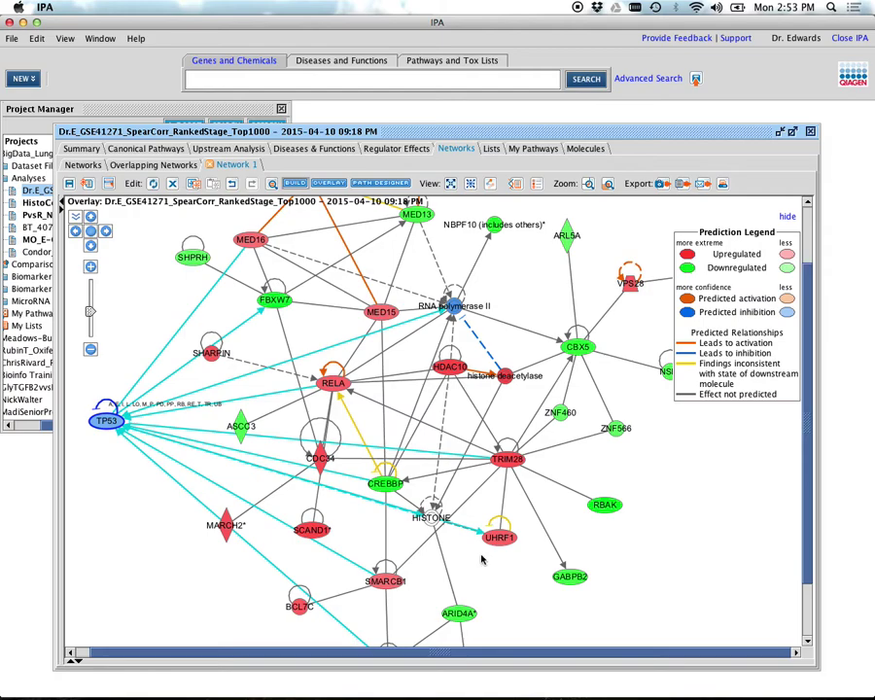
mouse_move(113, 425)
drag(294, 130, 313, 110)
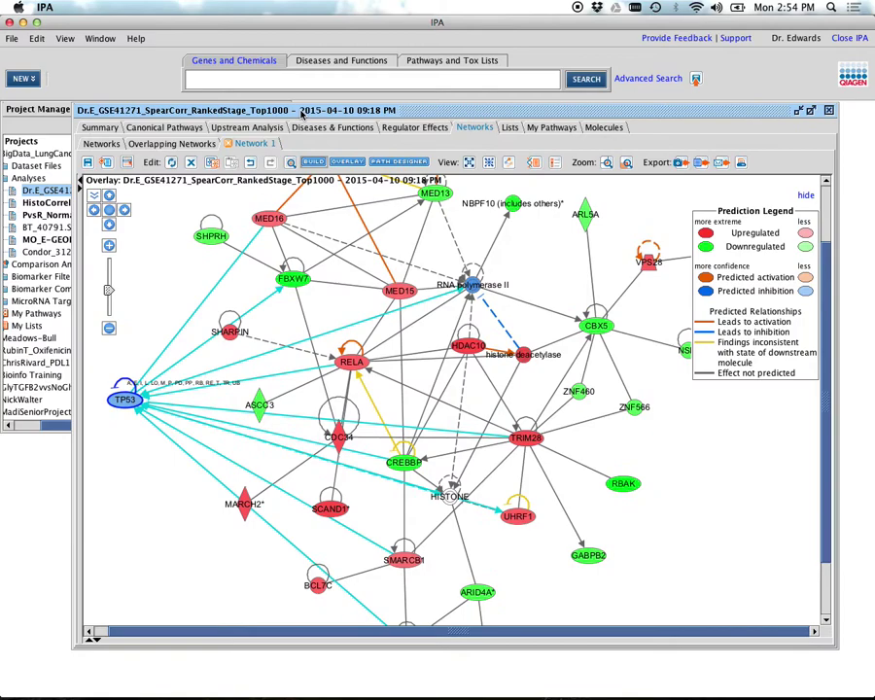
click(167, 503)
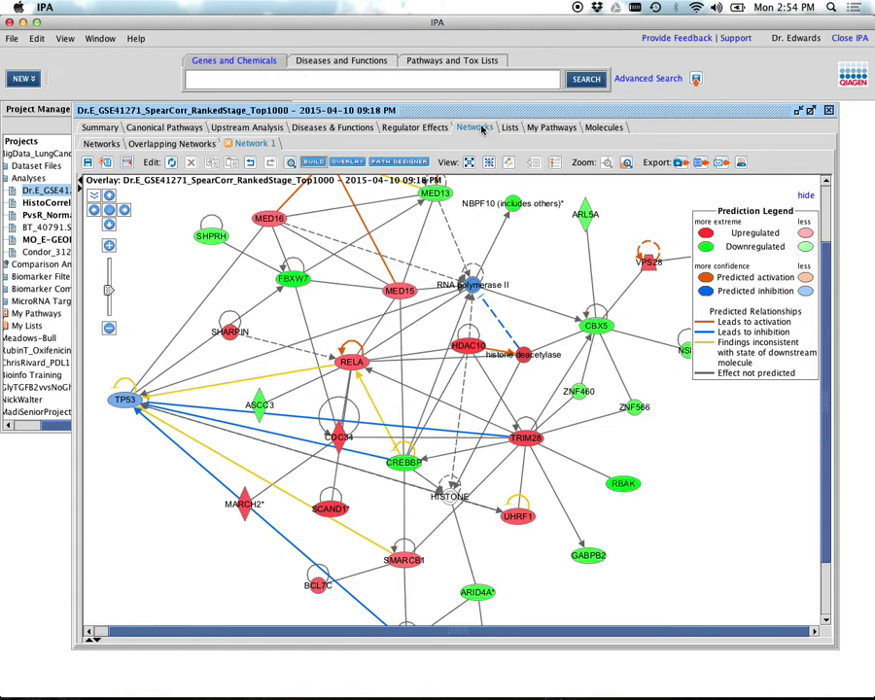
- Open the Upstream Analysis table of 434 regulators and scroll through it
click(260, 130)
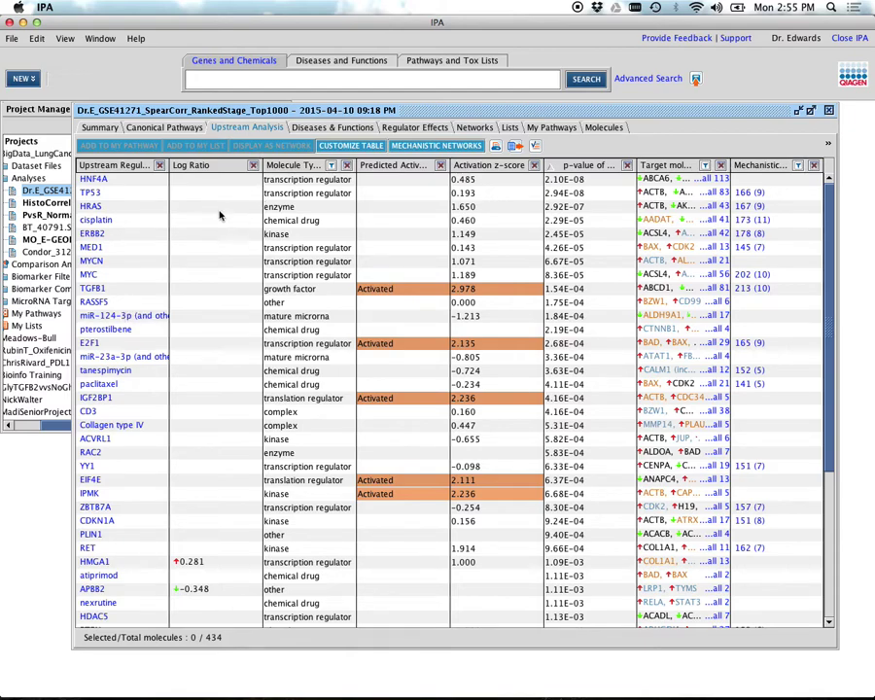
scroll(220, 193, down, 2)
scroll(219, 192, down, 4)
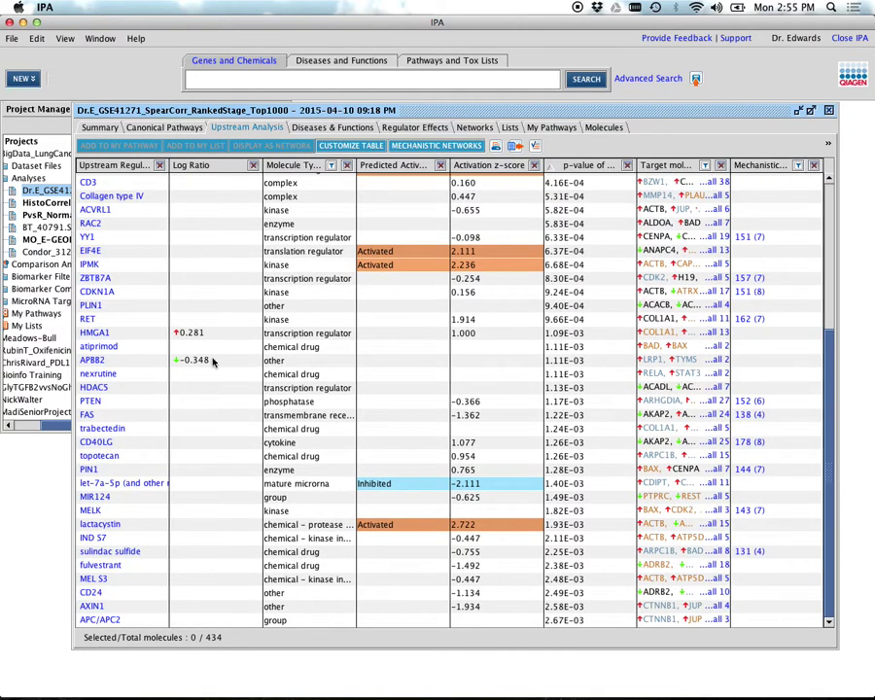
scroll(210, 296, up, 6)
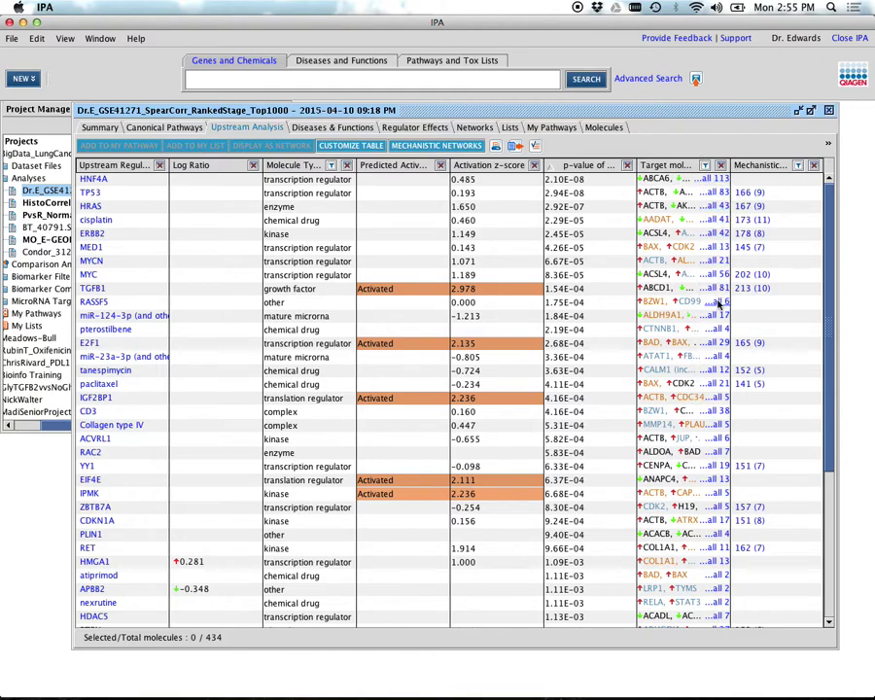
- Open HNF4A's Evidence for Effects, select all 113 rows, then close it
click(715, 179)
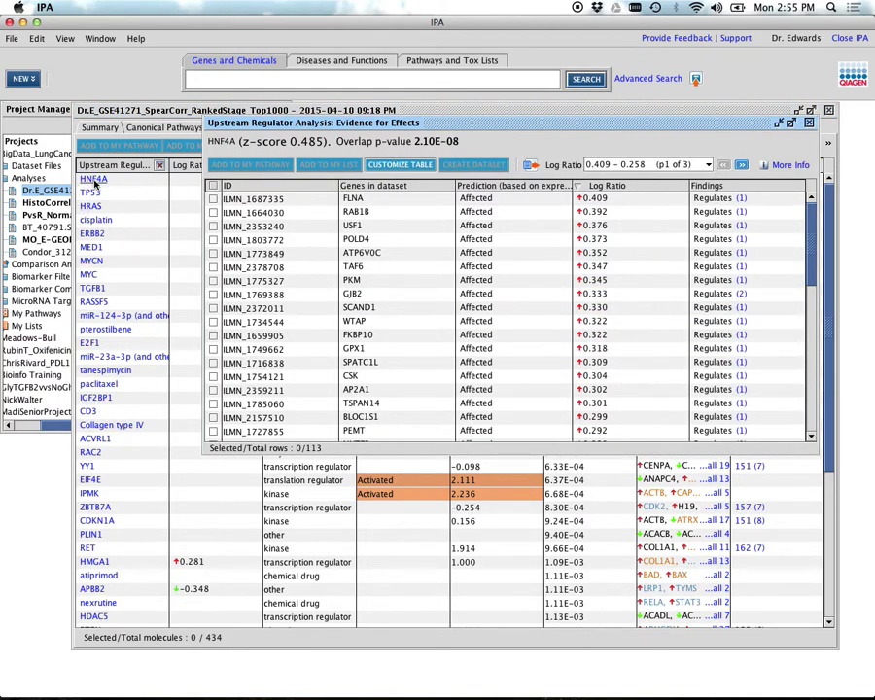
click(213, 186)
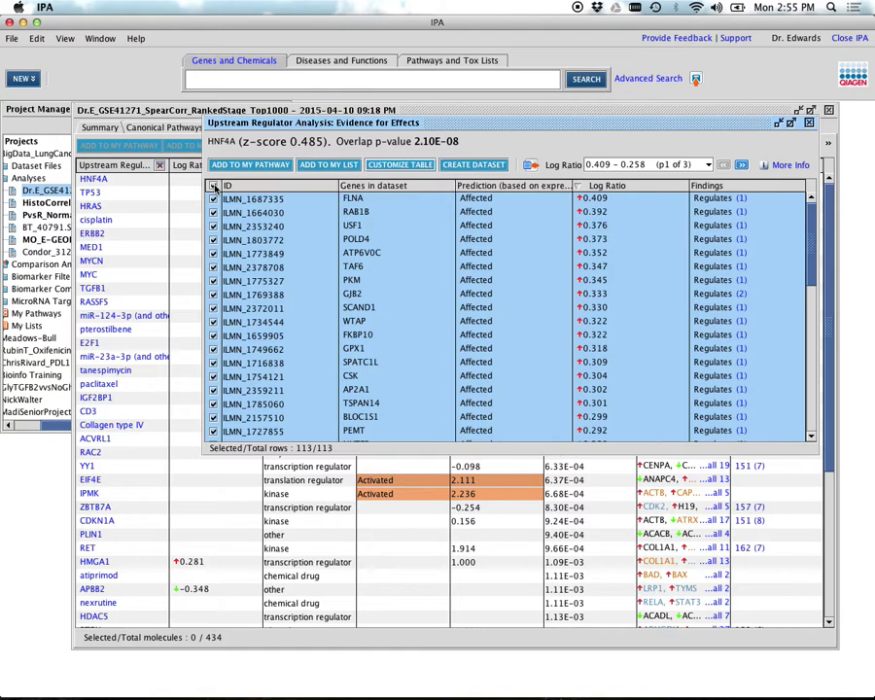
click(809, 124)
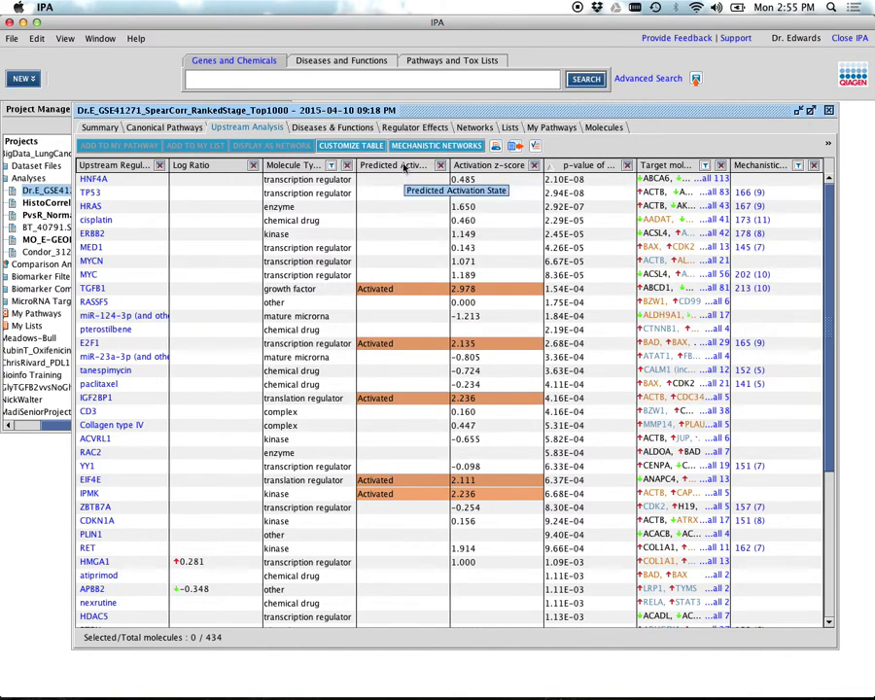
- Sort regulators by activation z-score descending and select TGFB1 (z-score 2.978)
click(494, 167)
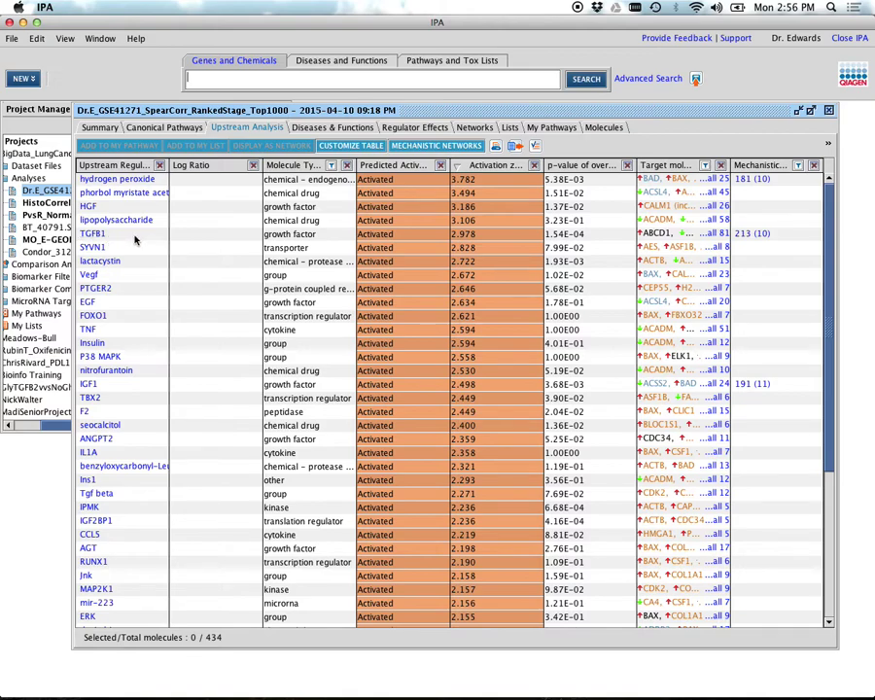
click(187, 236)
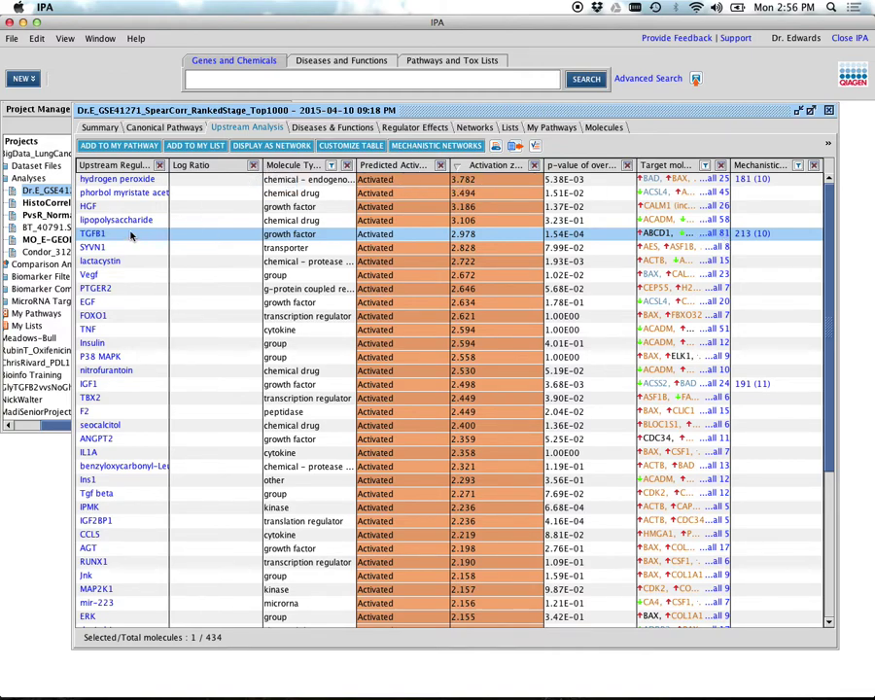
- Display TGFB1 and its targets as a network with the dataset overlay and zoom around the TGFB1 hub
click(287, 146)
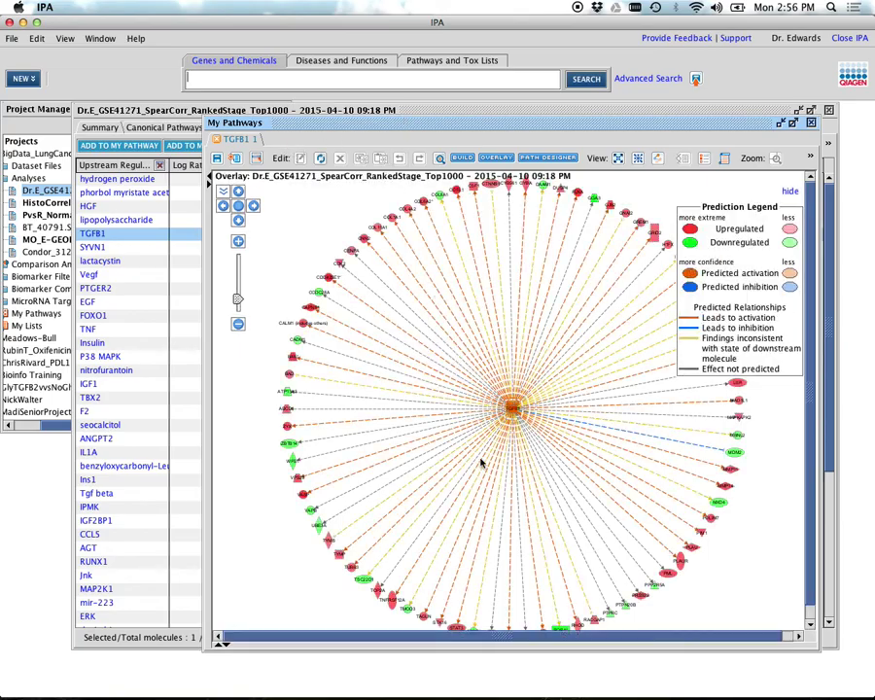
scroll(499, 540, up, 3)
scroll(503, 542, up, 2)
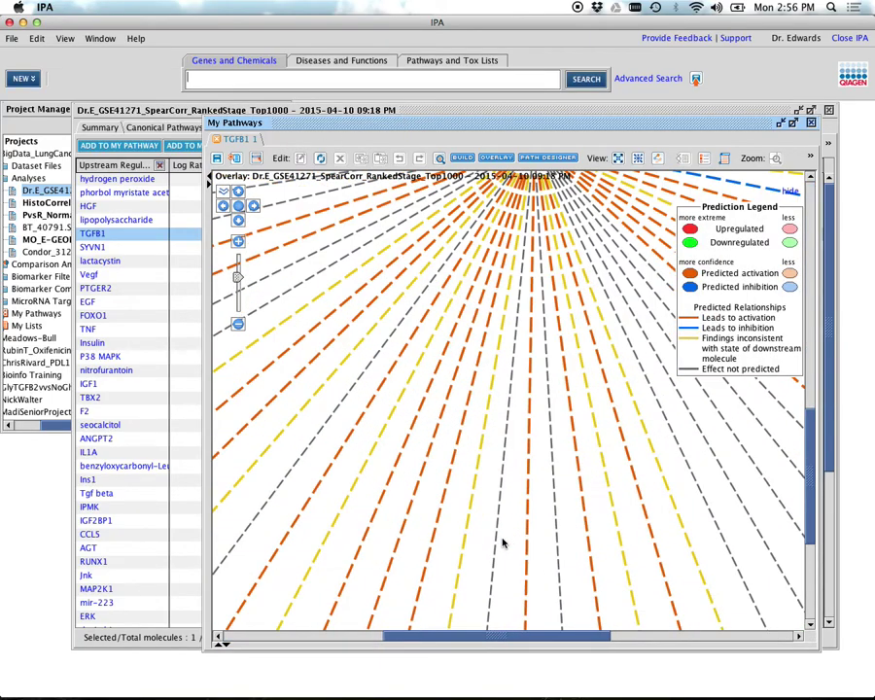
scroll(812, 483, up, 1)
scroll(811, 483, up, 3)
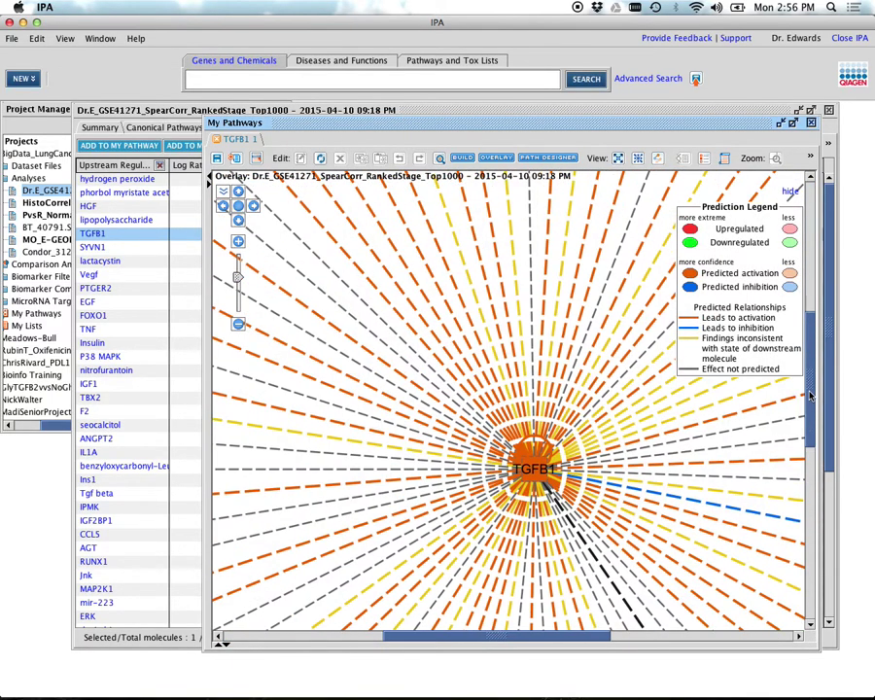
mouse_move(532, 474)
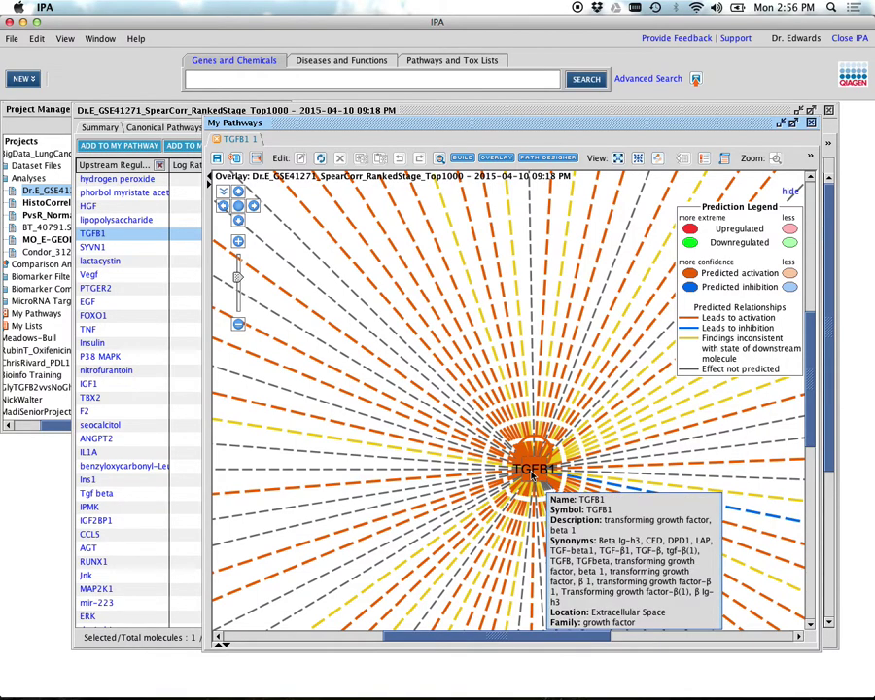
scroll(531, 475, down, 5)
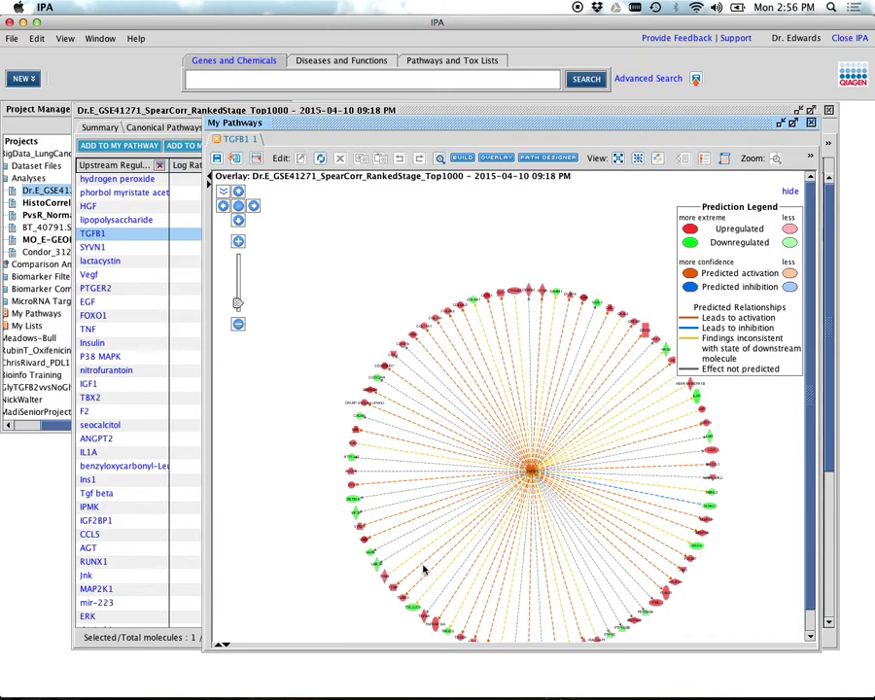
mouse_move(353, 472)
- Discard the TGFB1 network and sort regulators by z-score ascending, led by RICTOR at -3.162
click(811, 123)
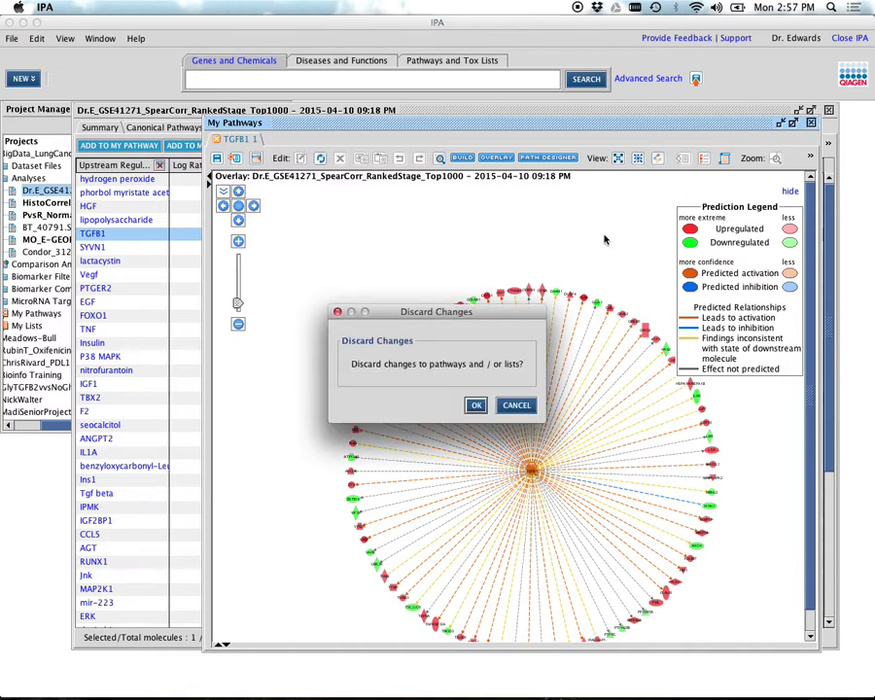
click(475, 404)
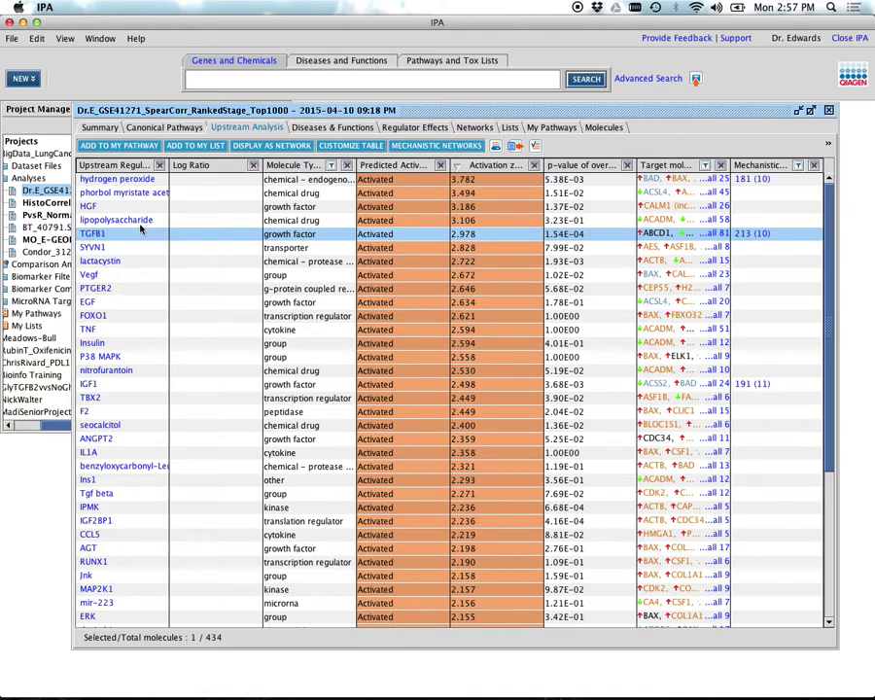
click(111, 277)
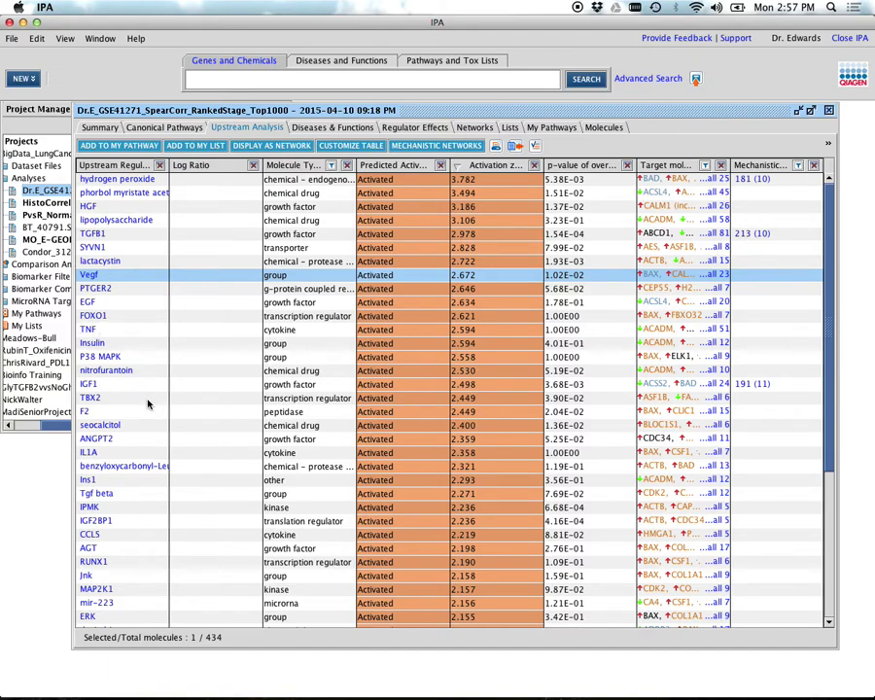
click(483, 167)
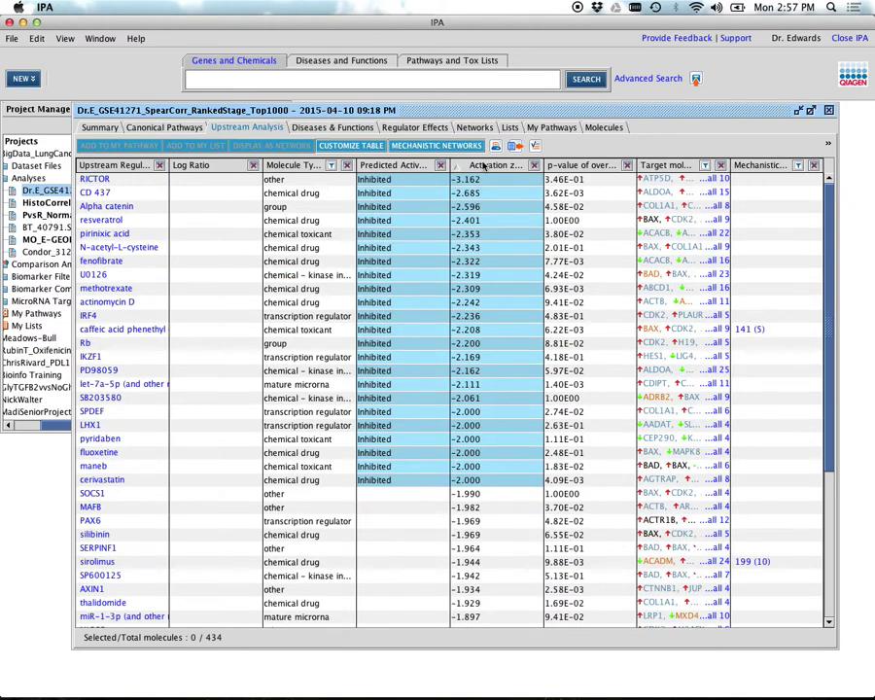
click(163, 182)
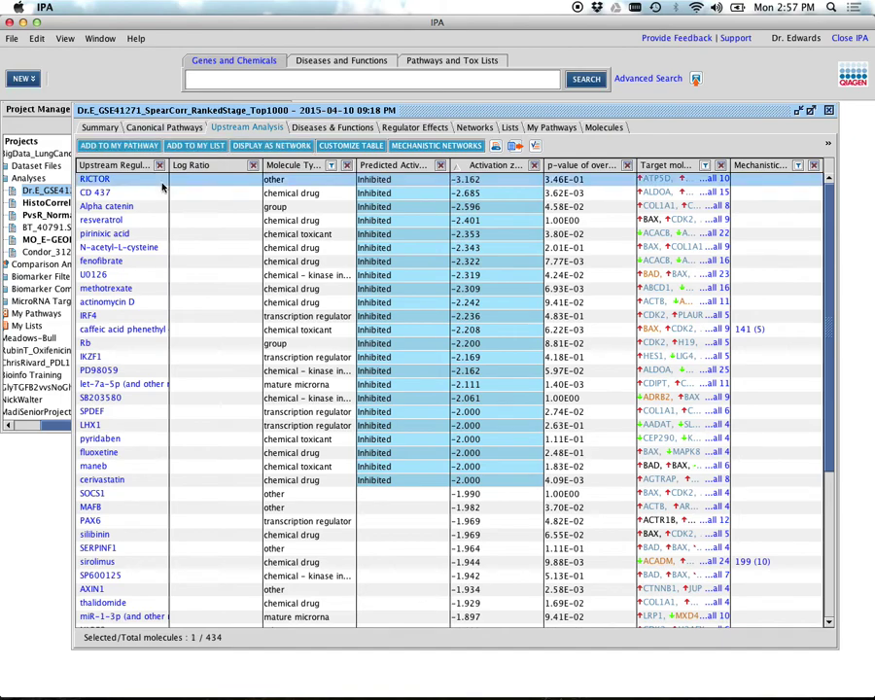
- Sort the upstream regulators by overlap p-value ascending, putting HNF4A (2.10E-08) on top
click(130, 220)
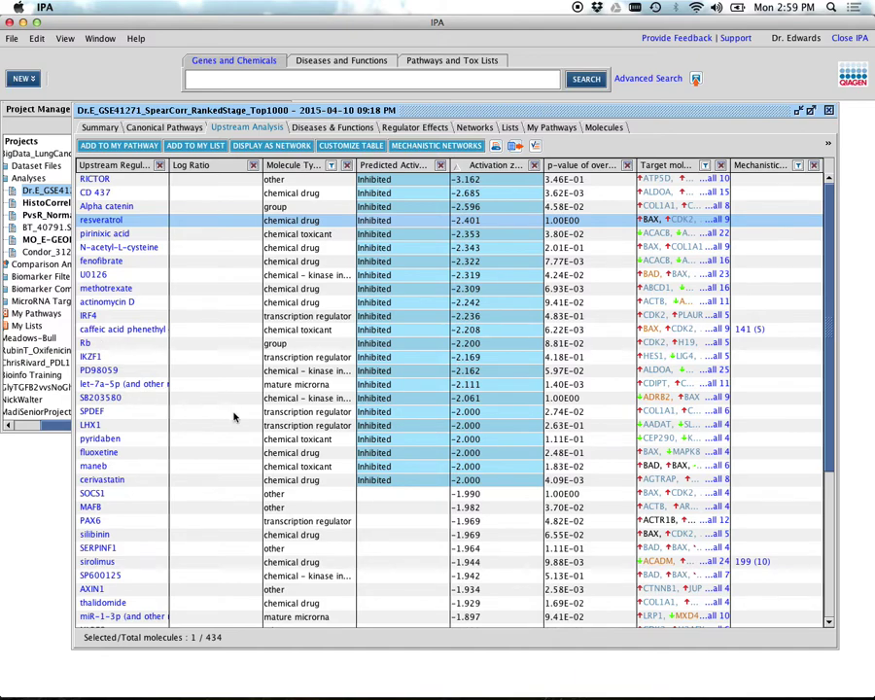
click(588, 165)
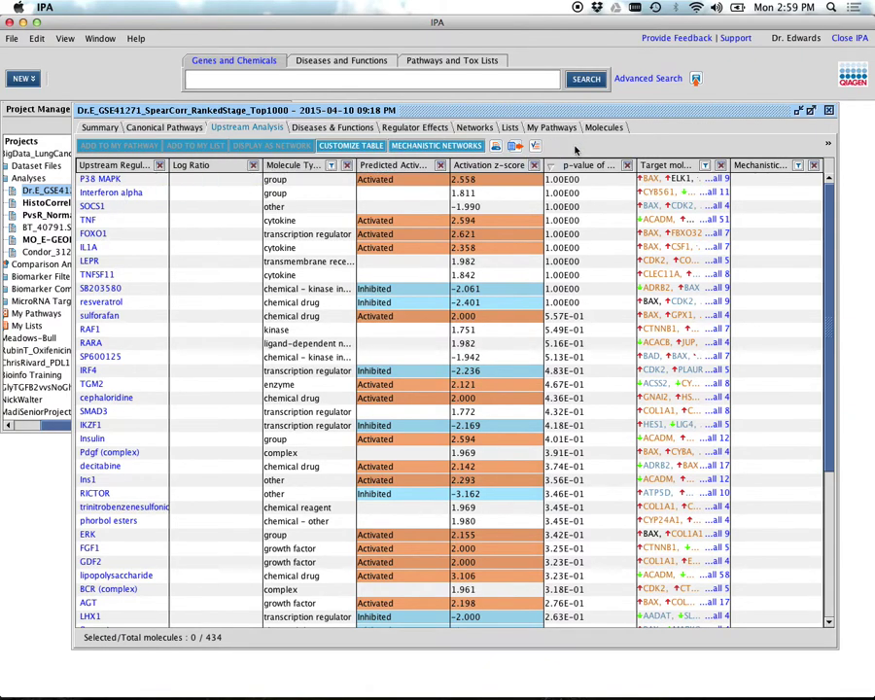
click(576, 168)
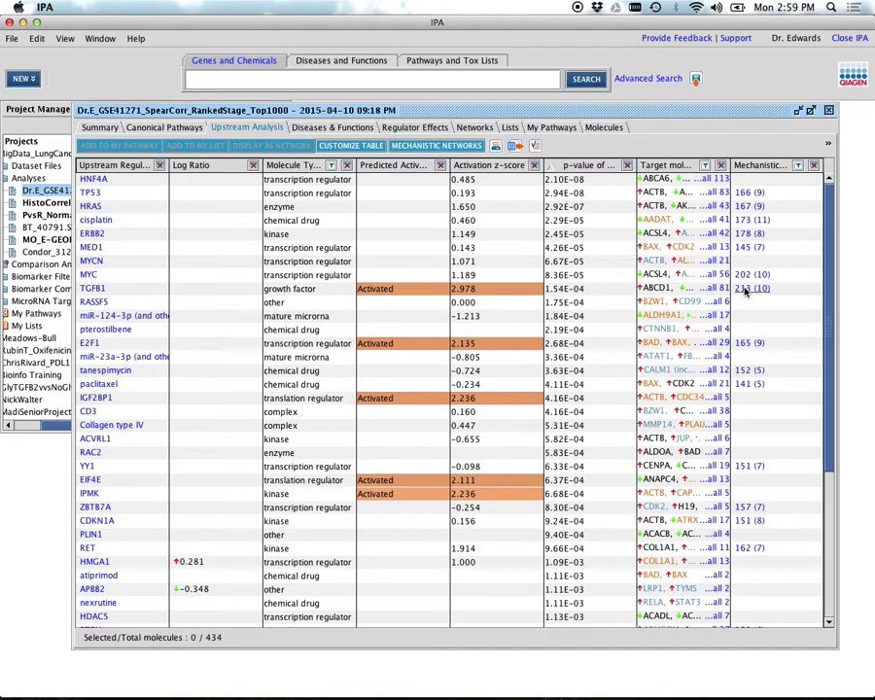
- Open TGFB1's mechanistic network and untangle it by moving the NFKBIA, ERBB2, E2F1 and TGFB1 nodes
click(744, 289)
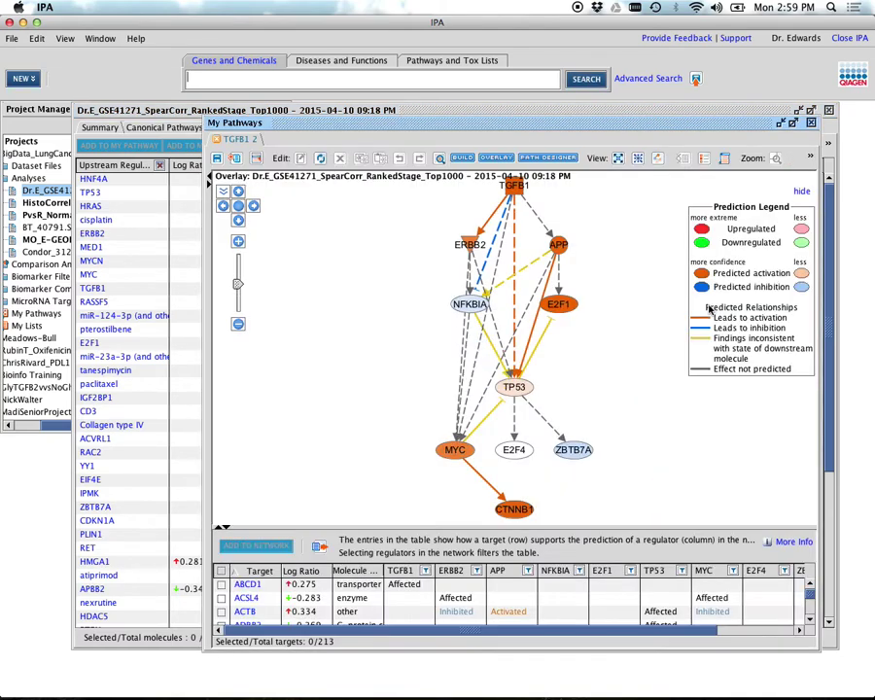
drag(462, 307, 369, 344)
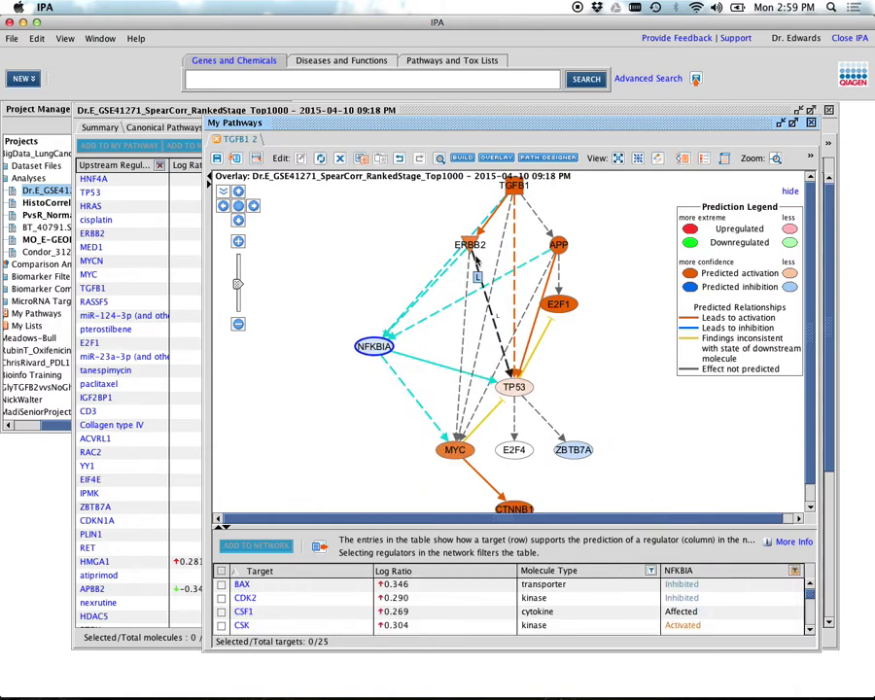
drag(471, 245, 448, 345)
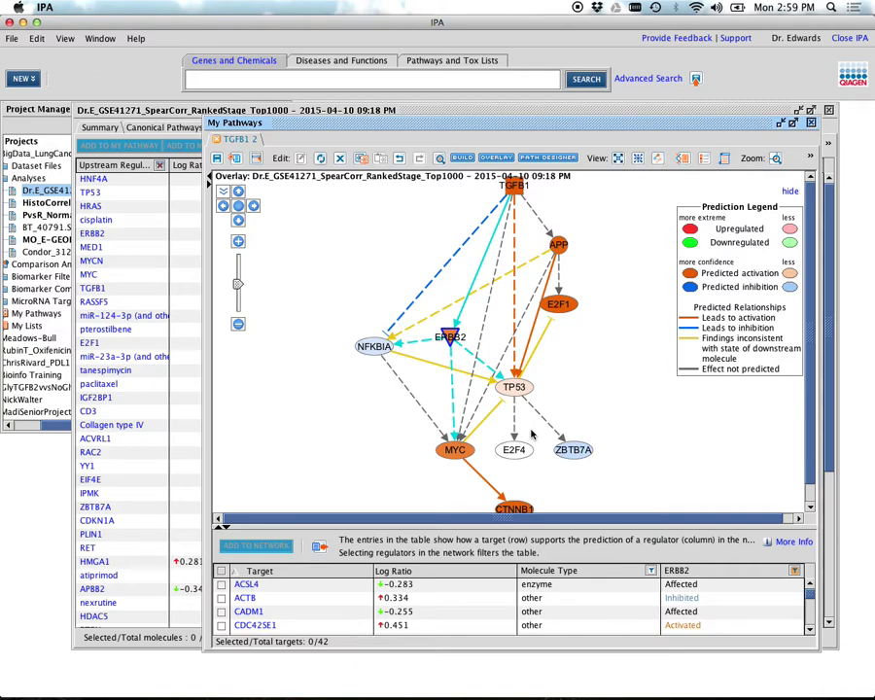
drag(527, 383, 528, 392)
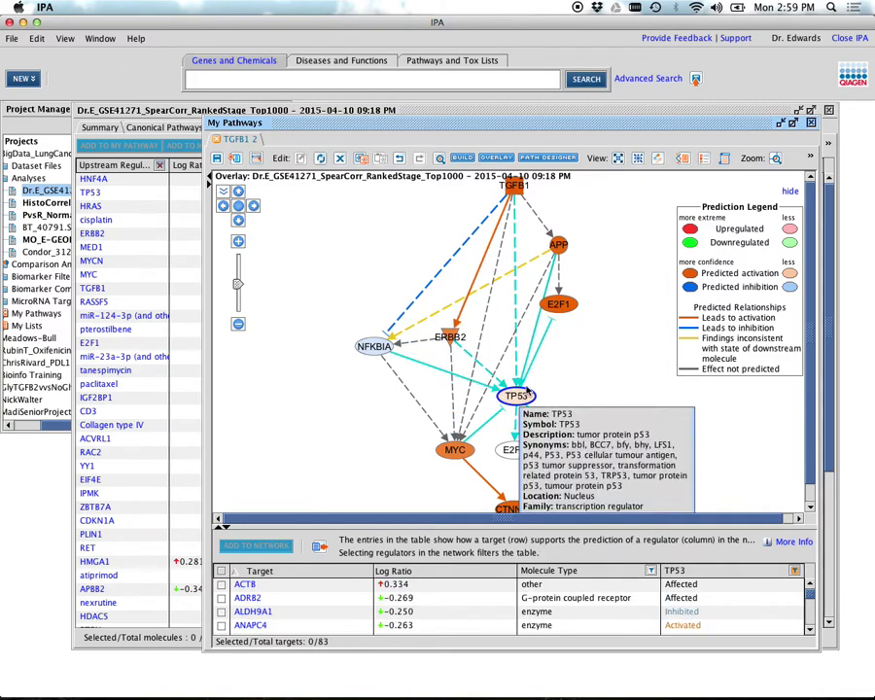
drag(558, 303, 588, 362)
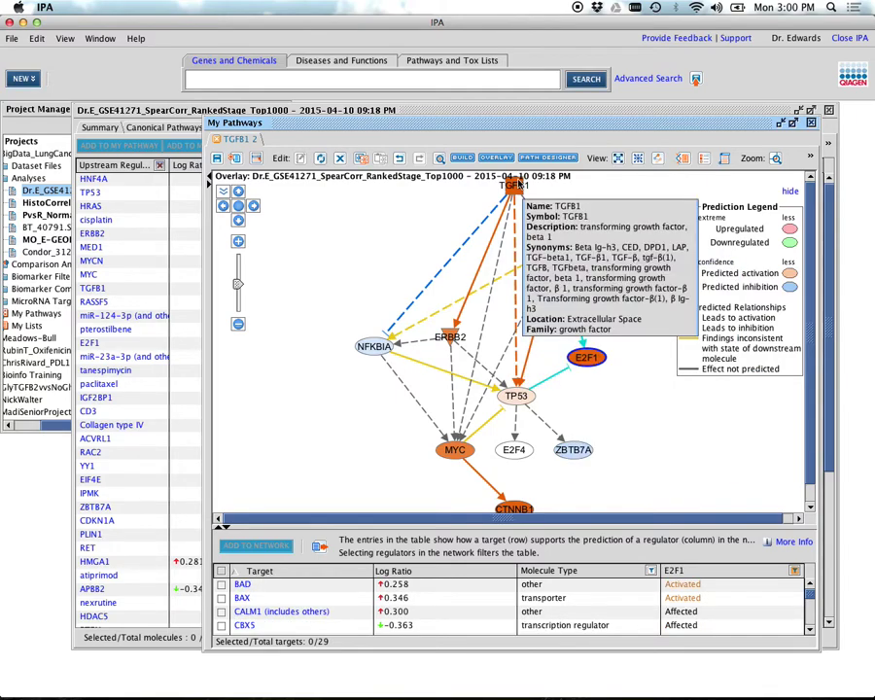
drag(518, 185, 466, 221)
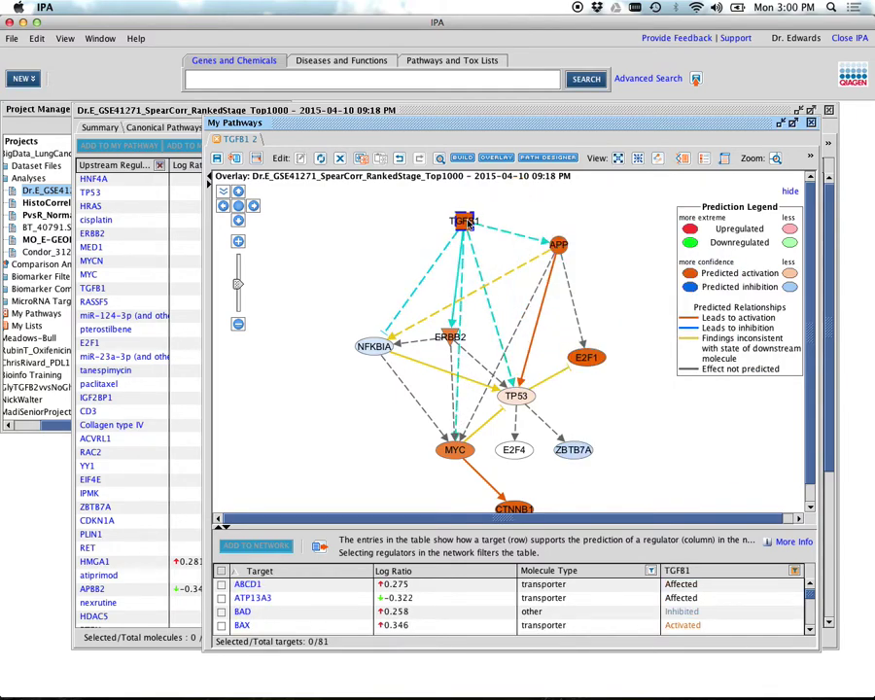
- Filter the target table to TP53 and ERBB2, select MYC, and move CTNNB1 down-left beside MYC
mouse_move(456, 453)
click(533, 402)
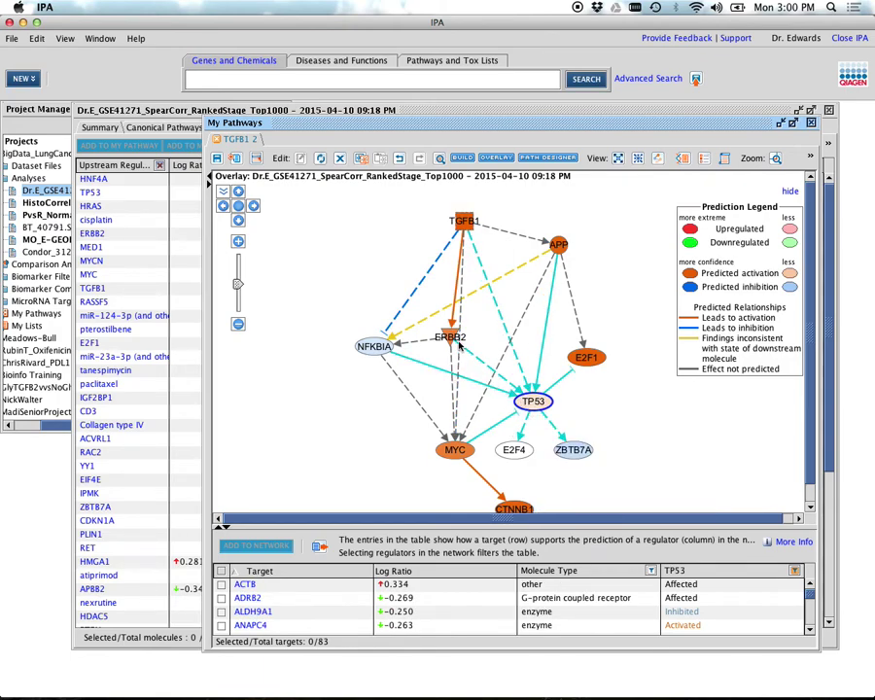
click(439, 338)
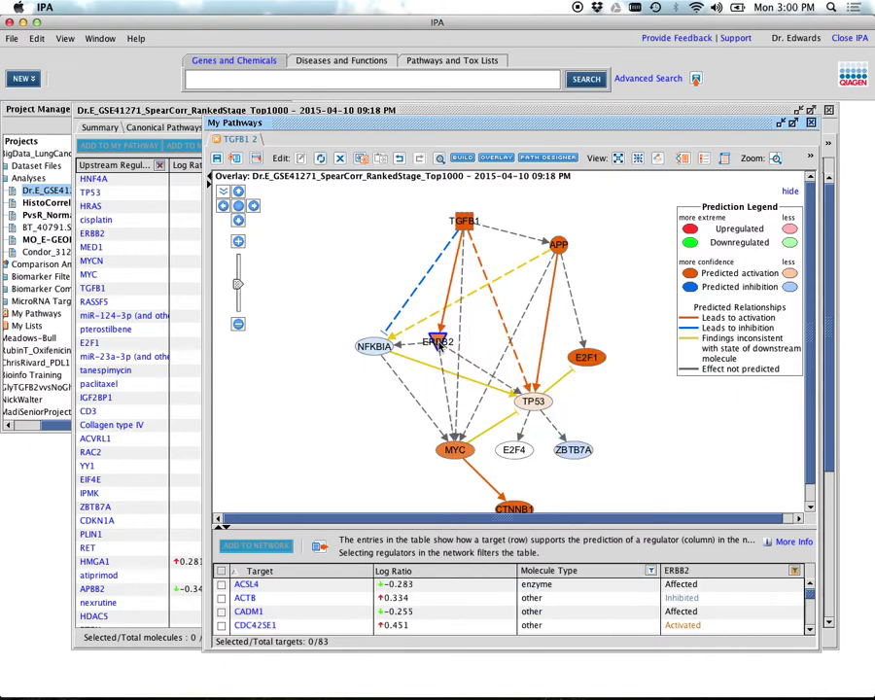
click(450, 450)
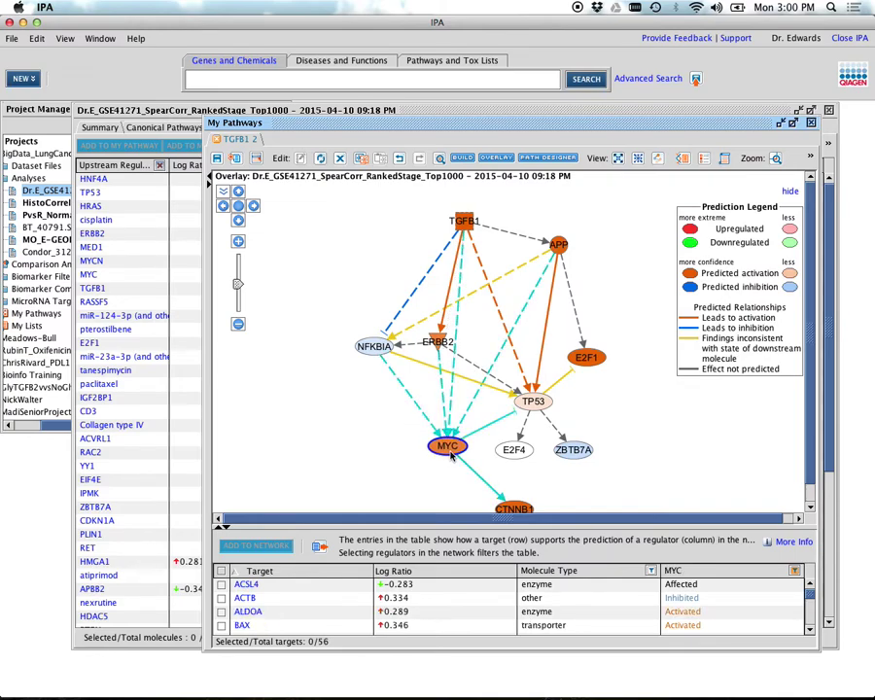
drag(513, 508, 388, 474)
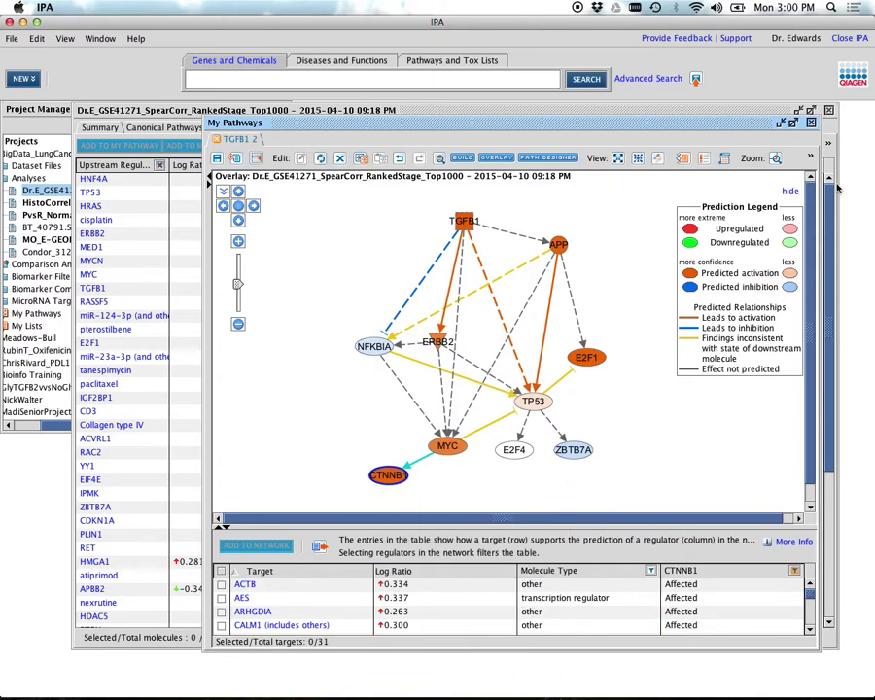
- Discard the TGFB1 network and show the 10-hypothesis Regulator Effects results table
click(811, 122)
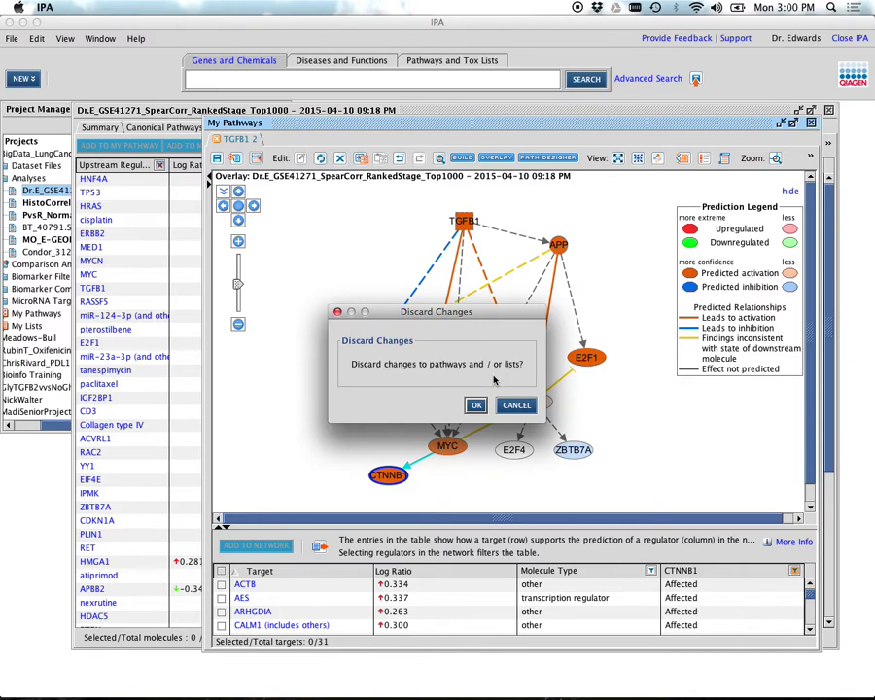
click(476, 404)
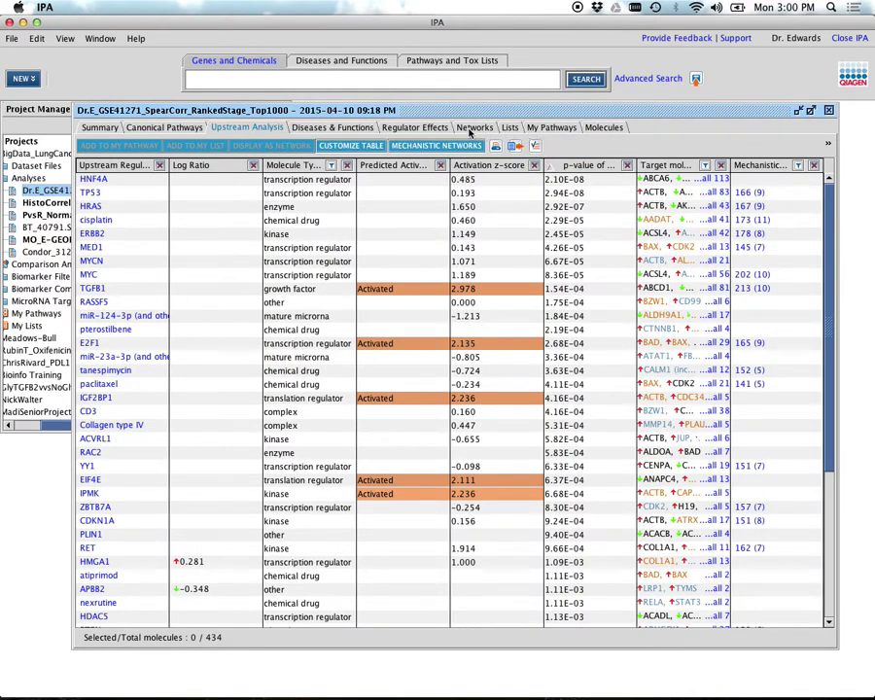
click(427, 131)
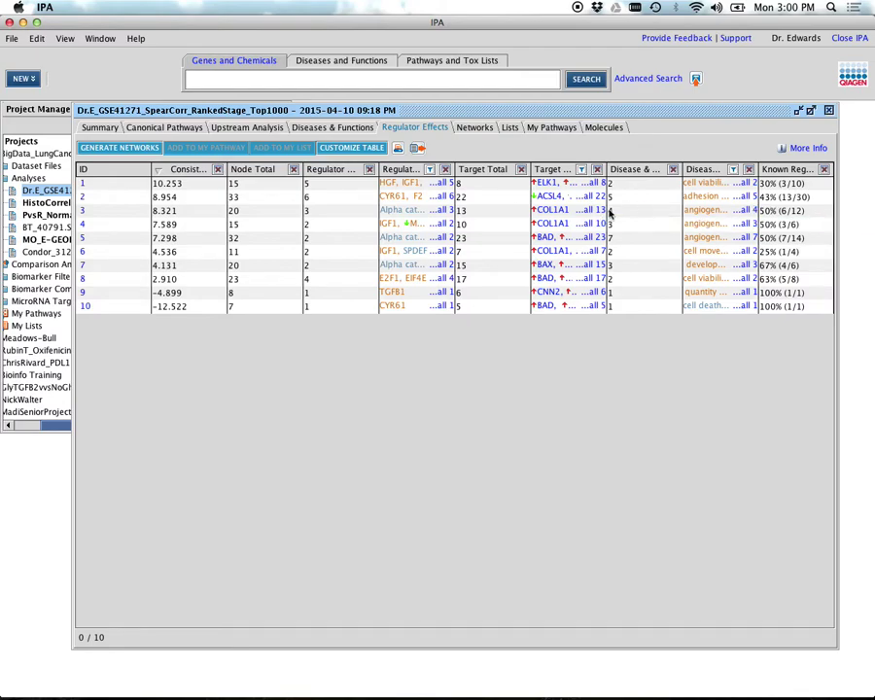
- Open the top-ranked Regulator Effects network (ID 1) and move and enlarge its window
click(83, 184)
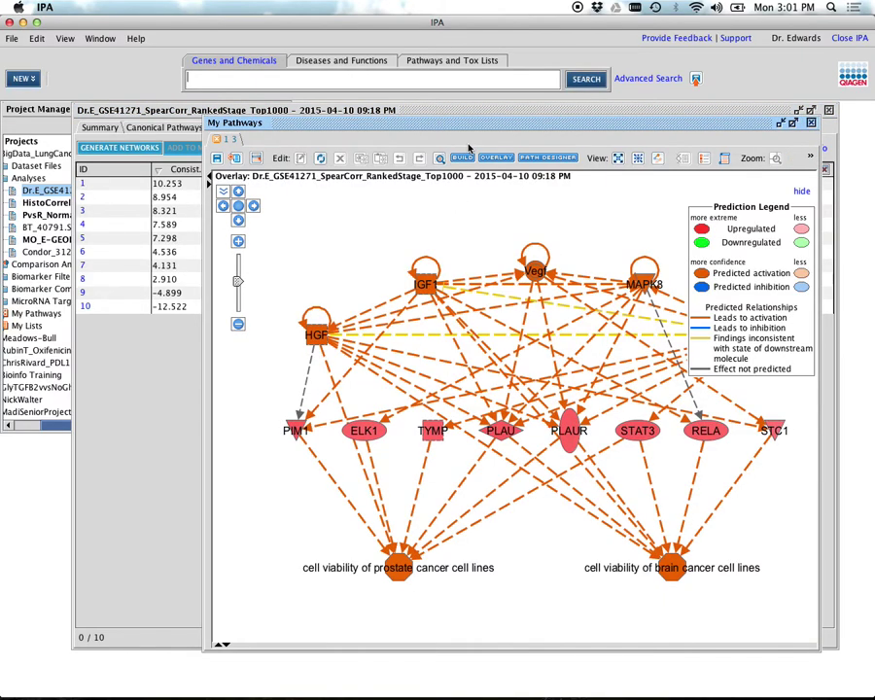
drag(464, 126, 299, 103)
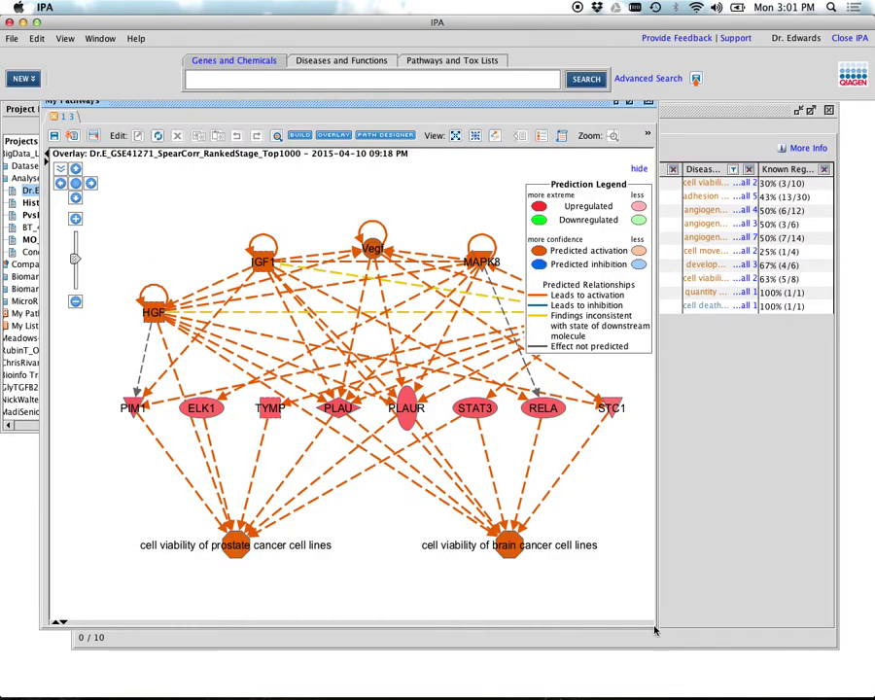
drag(709, 634, 859, 694)
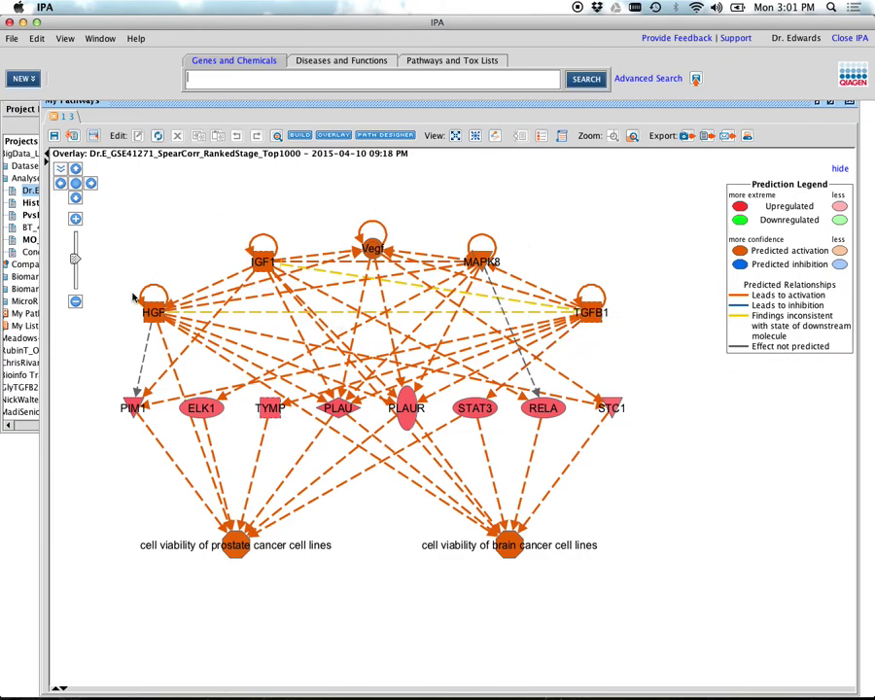
- Inspect the IGF1→PIM1, PIM1 and PLAUR→viability, and Vegf→PLAUR relationships in the network
click(169, 362)
click(148, 442)
click(300, 447)
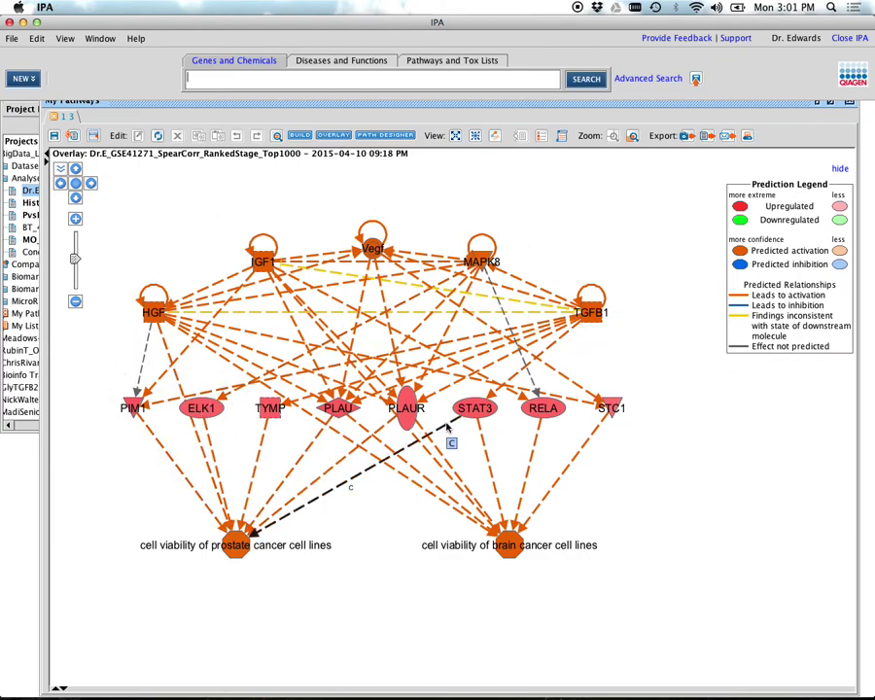
click(680, 408)
click(398, 365)
click(384, 362)
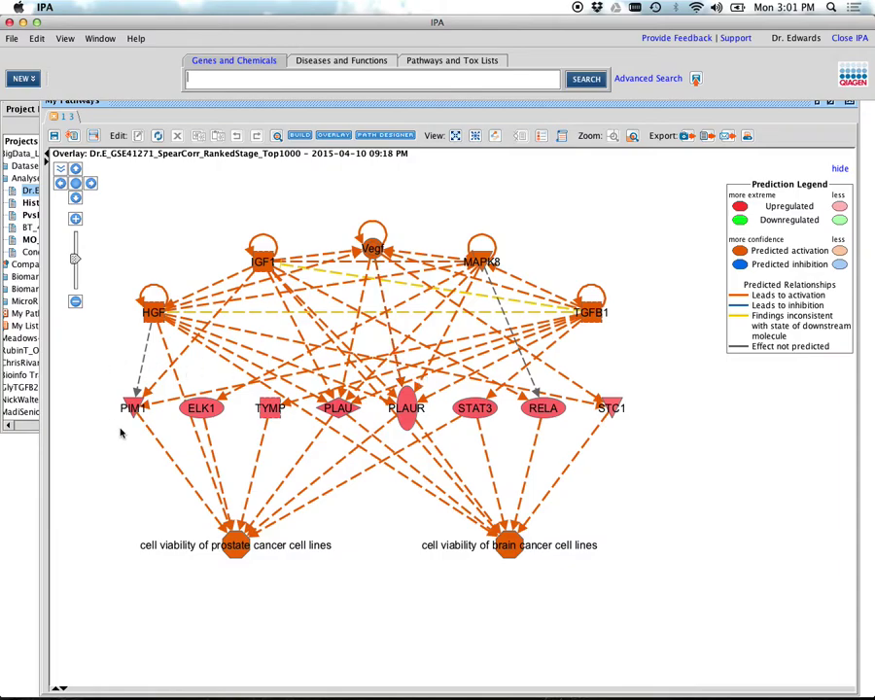
mouse_move(239, 552)
mouse_move(472, 395)
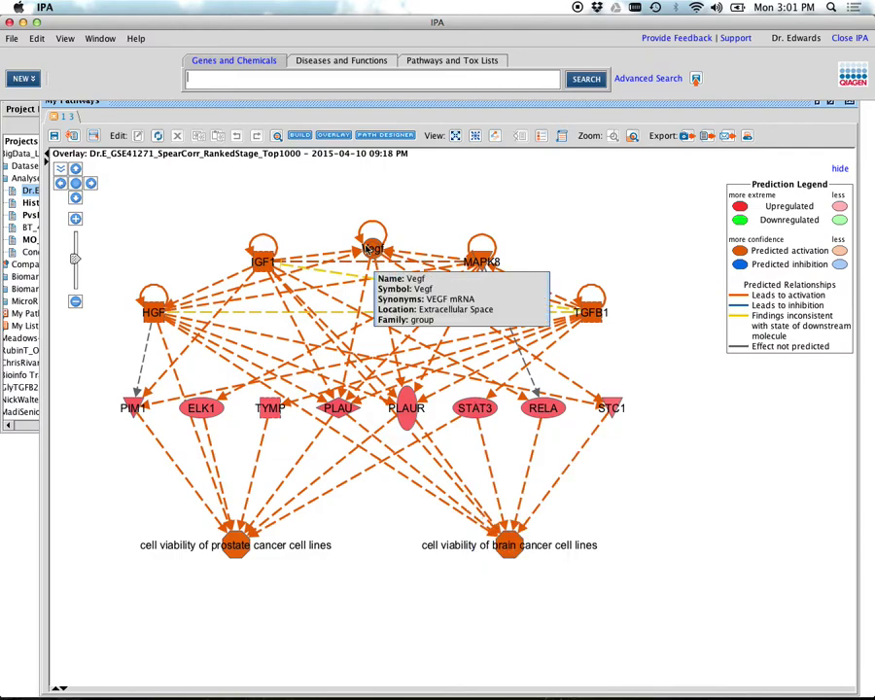
mouse_move(504, 558)
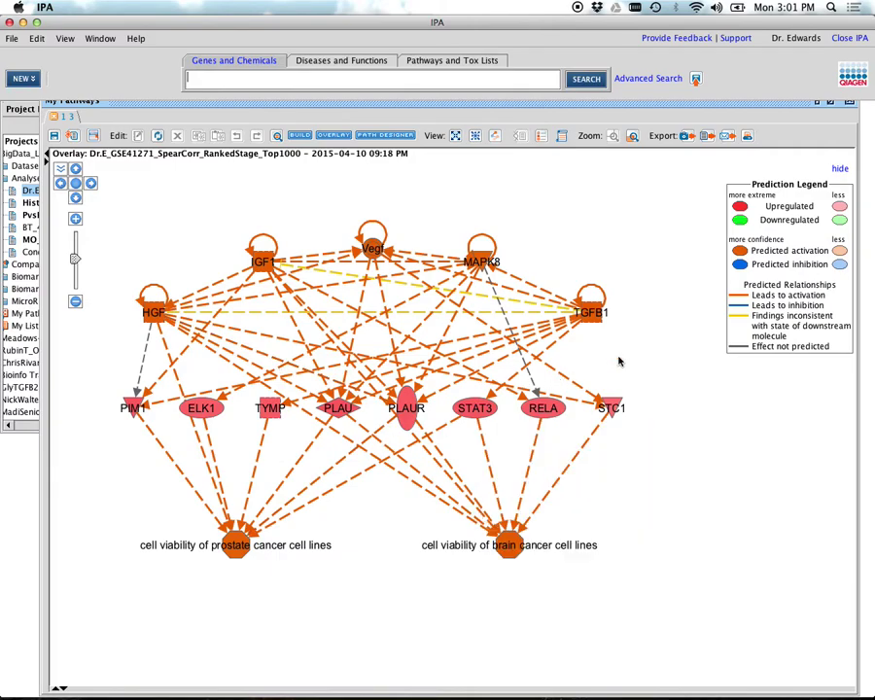
- Review the STC1 (stanniocalcin 1) molecule summary from the network node, then close it
mouse_move(470, 415)
mouse_move(133, 412)
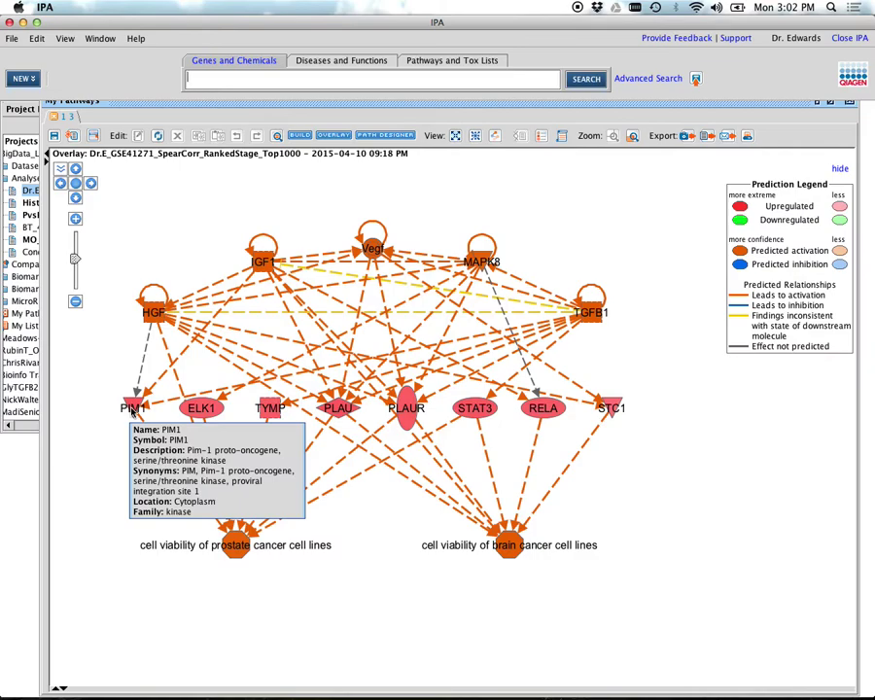
mouse_move(273, 413)
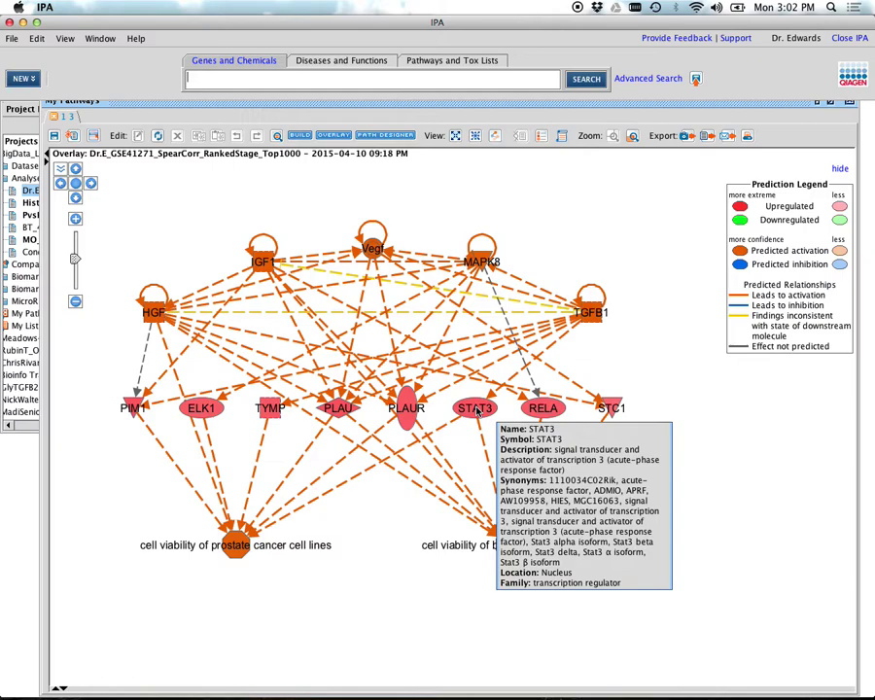
mouse_move(612, 410)
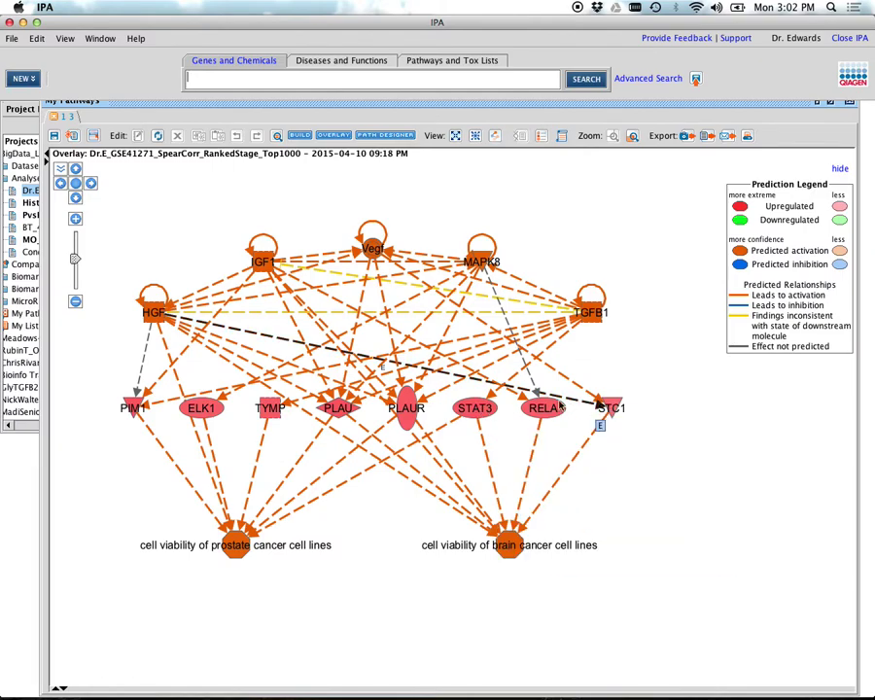
double_click(611, 409)
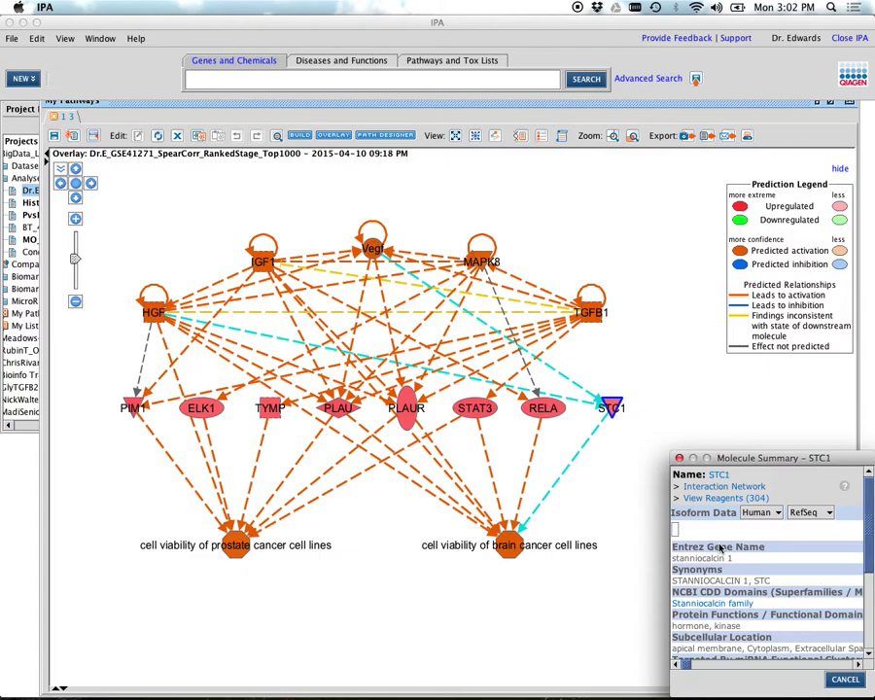
click(678, 458)
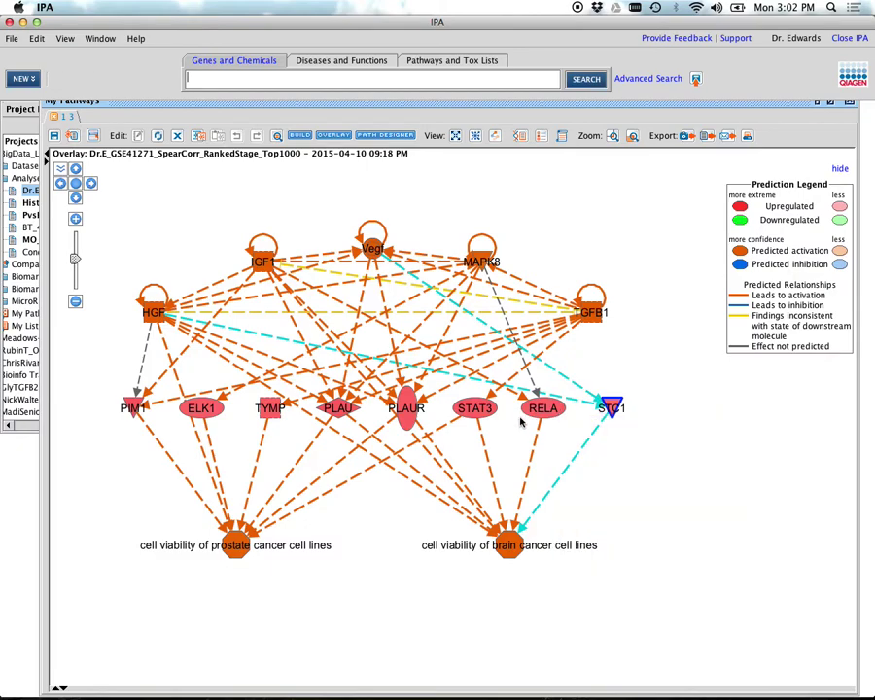
- Close the Regulator Effects network and the analysis results panel, discarding changes both times
click(849, 103)
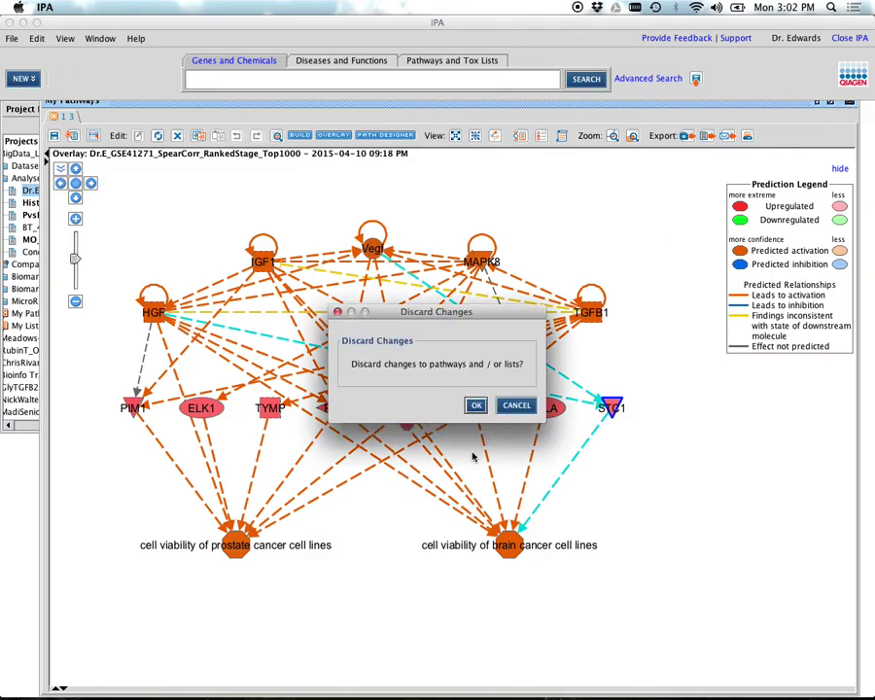
click(475, 404)
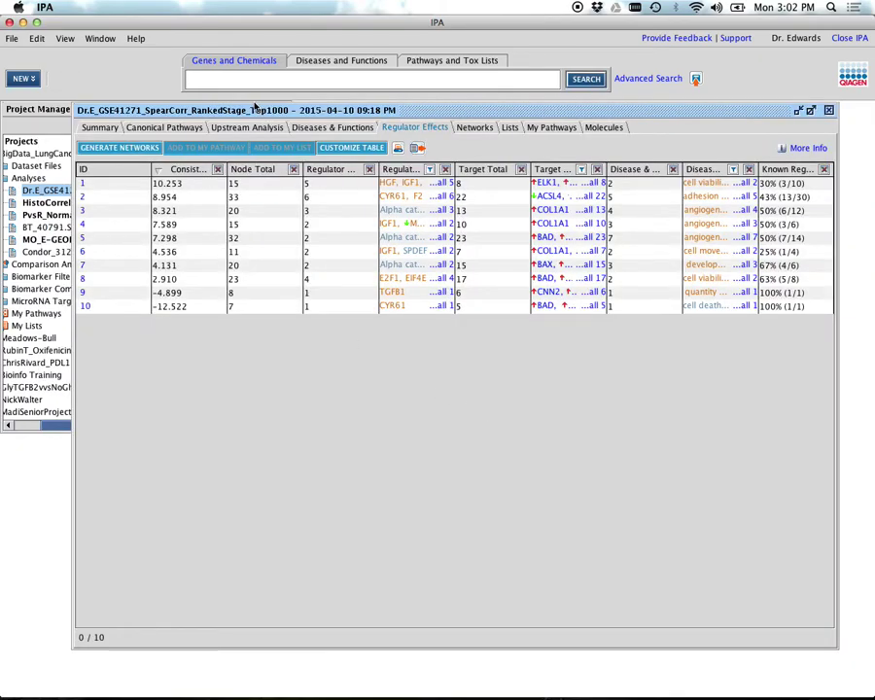
drag(270, 109, 250, 132)
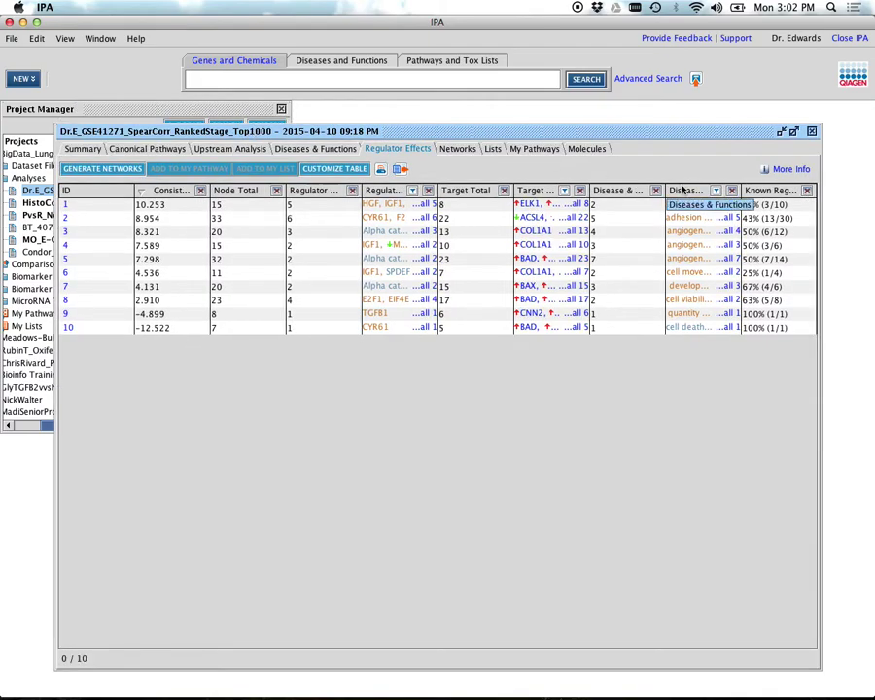
click(810, 132)
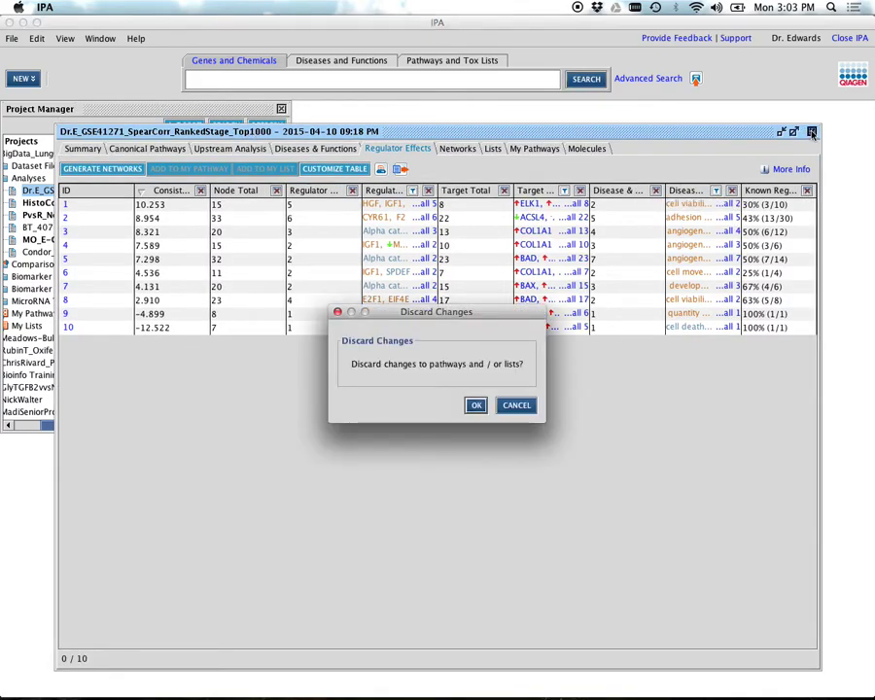
click(477, 406)
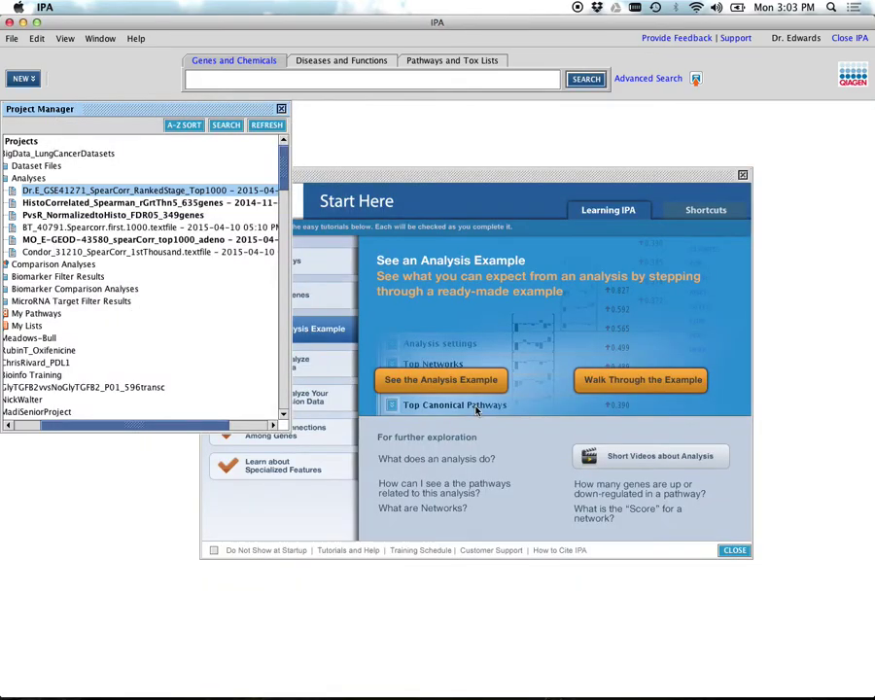